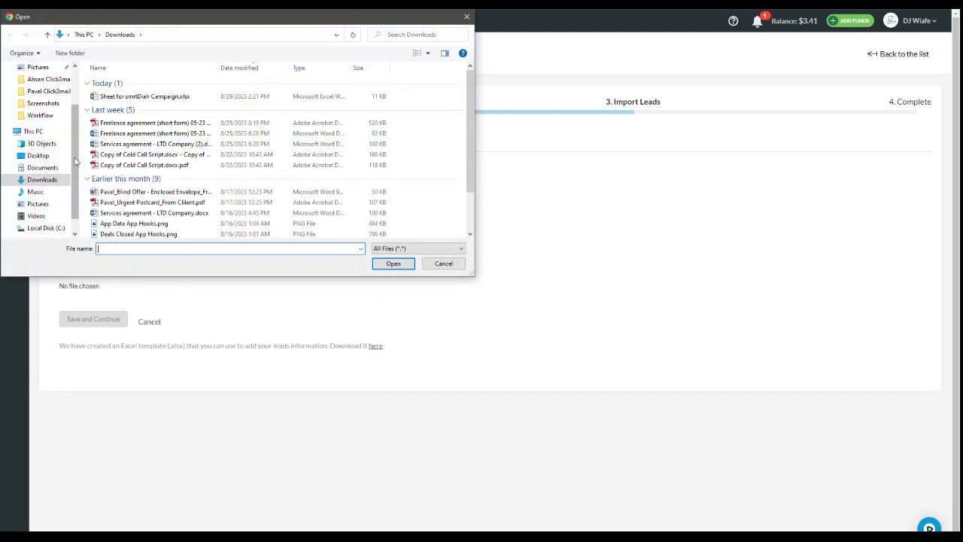
Choose "Sheet for smrtDialr Campaign.xlsx" from the Downloads folder as the leads file and continue to column mapping.
left_click(36, 159)
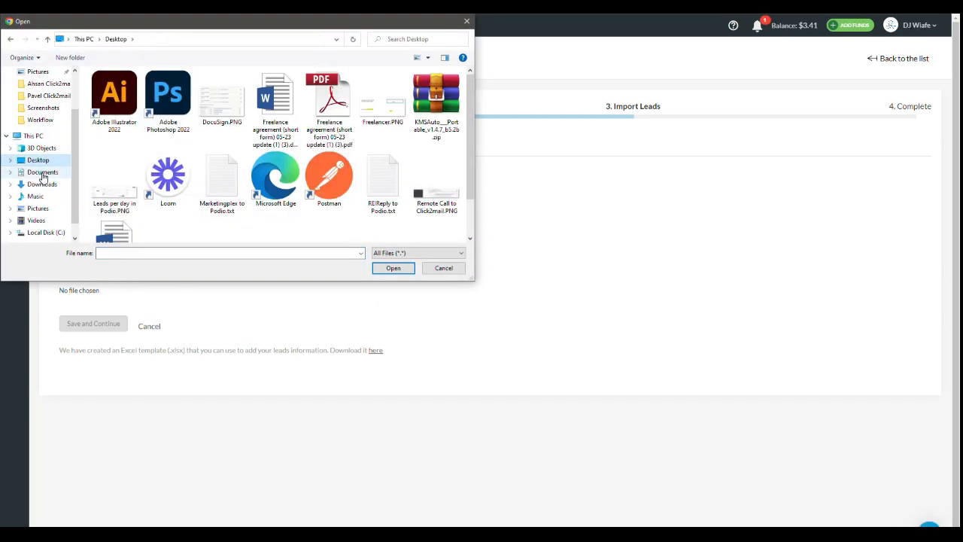
left_click(41, 184)
left_click(124, 102)
left_click(393, 265)
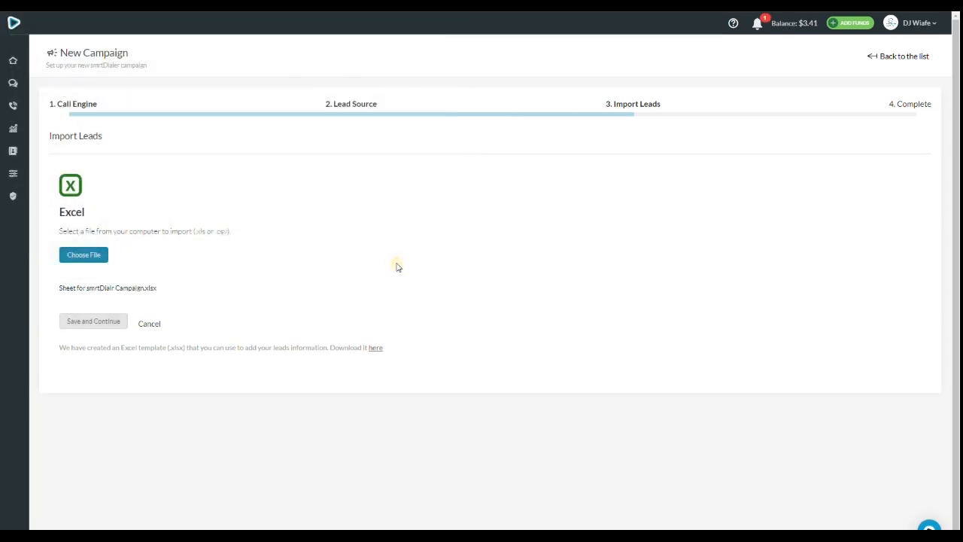
left_click(93, 322)
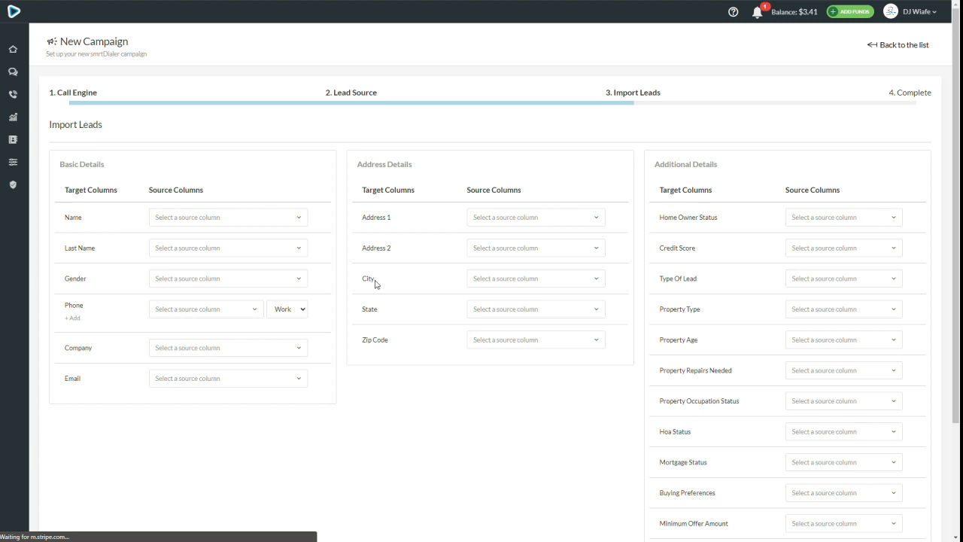
Map the Name target column to Seller First Name and Last Name to Seller Last Name.
left_click(183, 217)
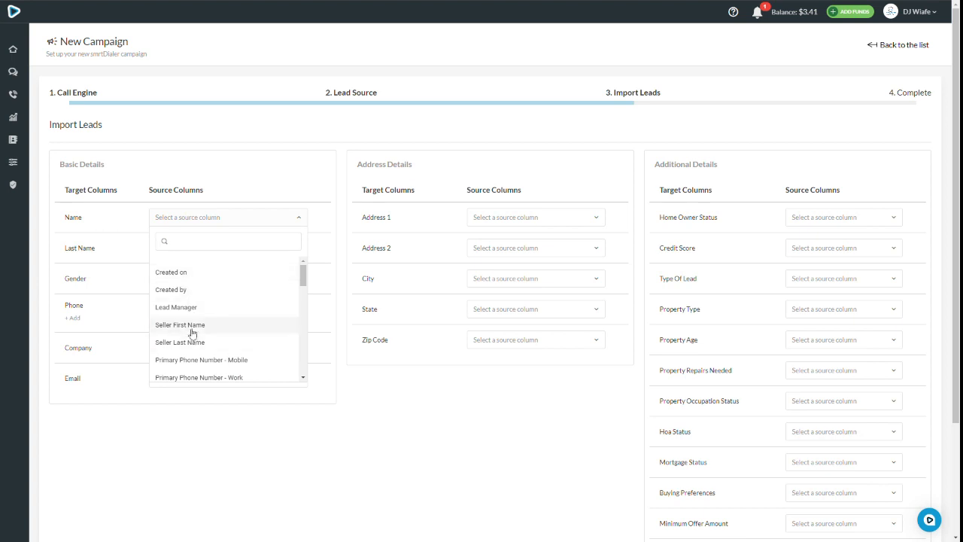
left_click(196, 325)
left_click(190, 256)
left_click(184, 369)
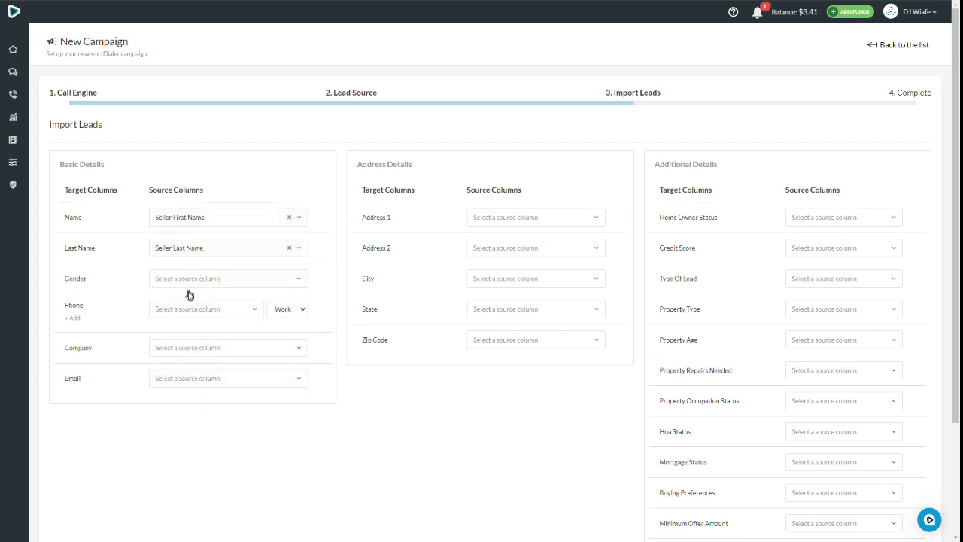
Map Phone to Primary Phone Number - Work and Email to Email Address - Work in the basic details.
left_click(188, 309)
scroll(198, 368, "down", 2)
left_click(200, 367)
left_click(228, 351)
left_click(228, 352)
scroll(228, 358, "down", 1)
left_click(227, 329)
scroll(227, 331, "down", 2)
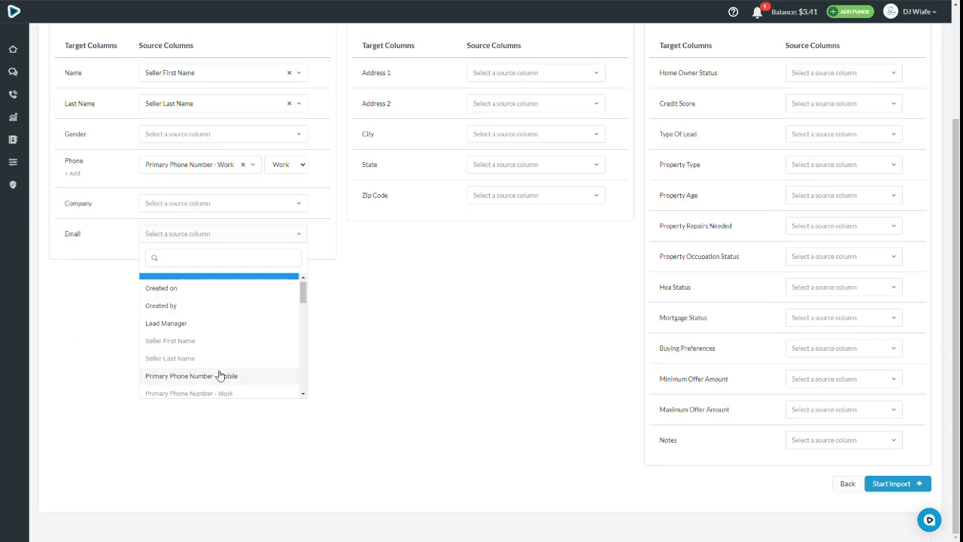
scroll(220, 369, "down", 3)
left_click(218, 351)
Map Address 1 to Street Address and City to City in the address details.
scroll(369, 286, "up", 2)
left_click(549, 217)
scroll(519, 329, "down", 3)
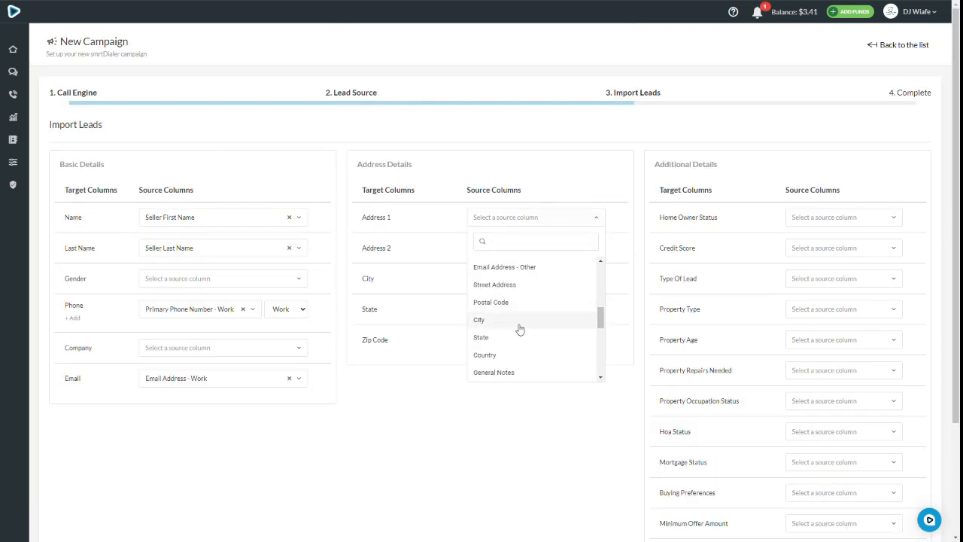
left_click(519, 329)
left_click(536, 279)
scroll(498, 401, "down", 2)
left_click(507, 384)
Map State to State and Zip Code to Postal Code in the address details.
left_click(515, 309)
scroll(499, 417, "down", 4)
left_click(485, 431)
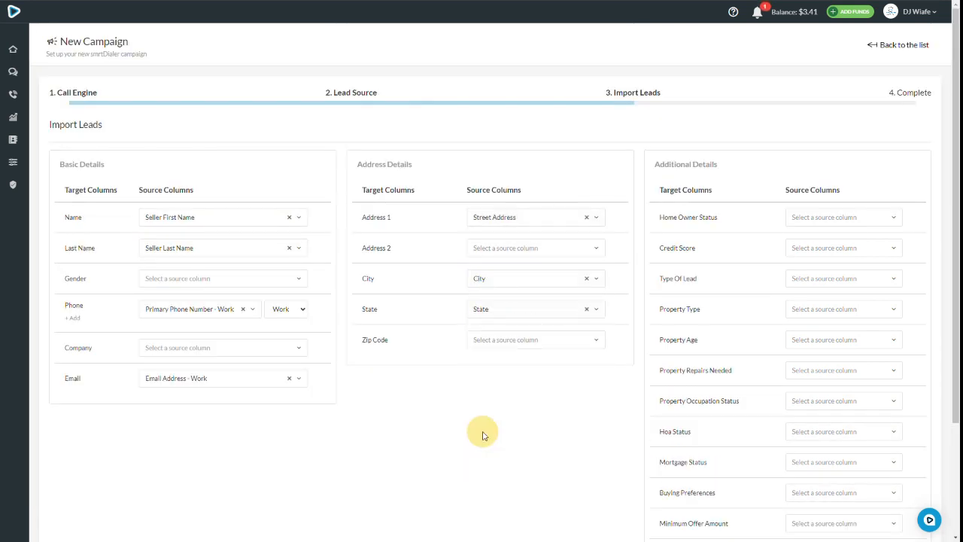
left_click(511, 340)
scroll(489, 450, "down", 2)
scroll(490, 450, "down", 1)
left_click(490, 444)
Map Notes to General Notes in the additional details and start the leads import.
scroll(732, 273, "down", 2)
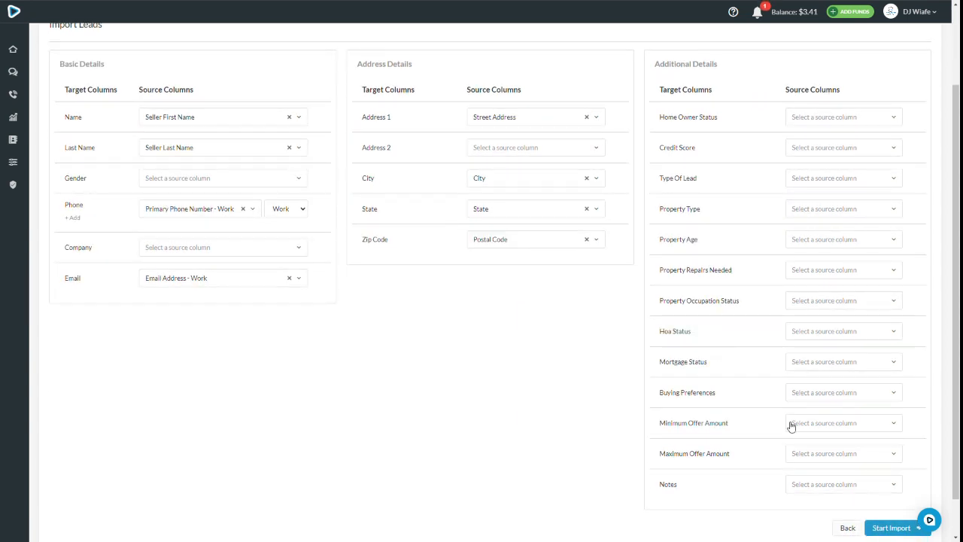
left_click(837, 488)
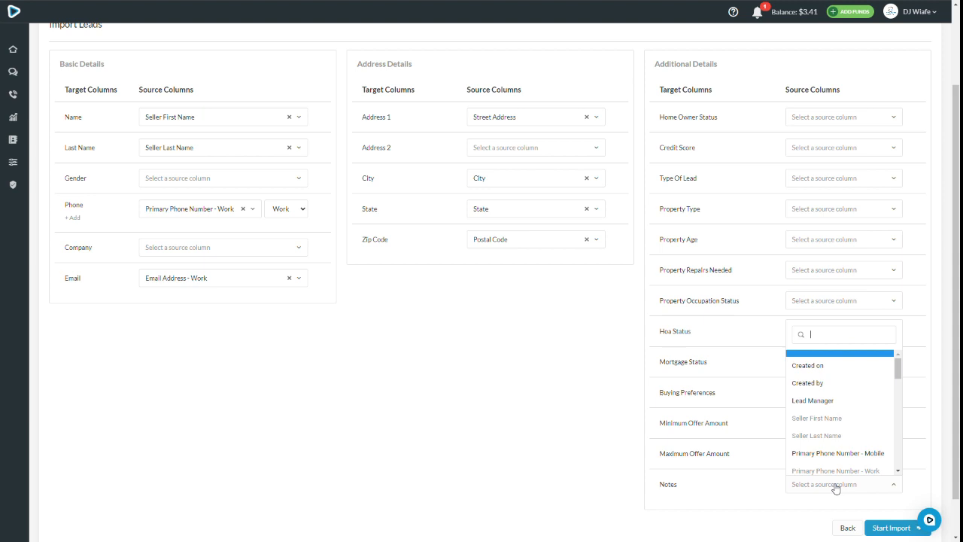
scroll(831, 436, "down", 5)
scroll(828, 432, "up", 2)
left_click(826, 408)
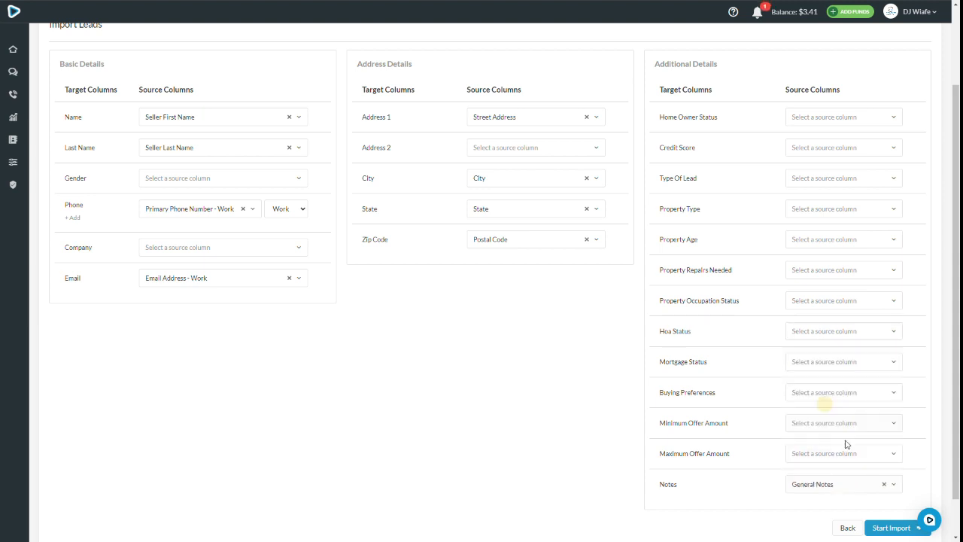
left_click(887, 528)
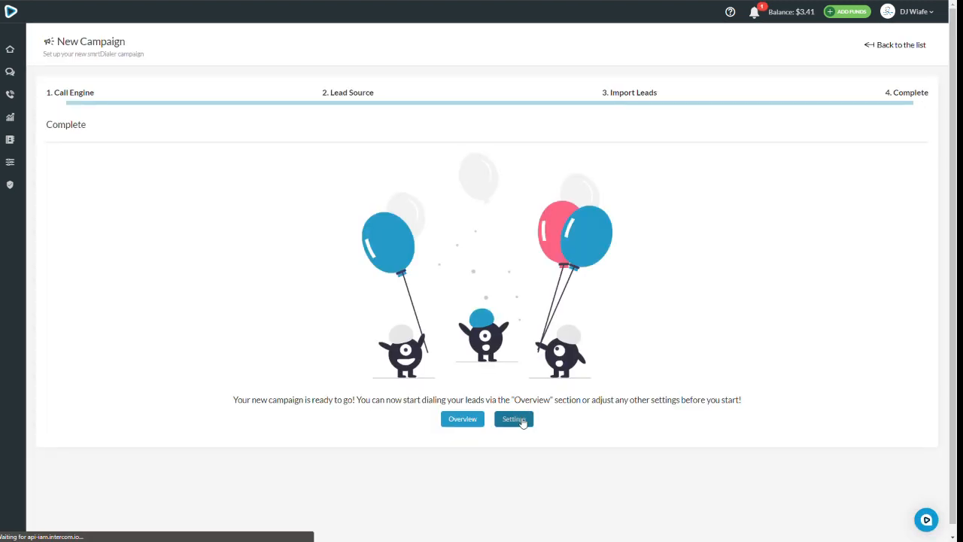
Turn on the Wrong Number toggle under Wrong Number Filters in the new campaign's settings and save the settings.
left_click(515, 419)
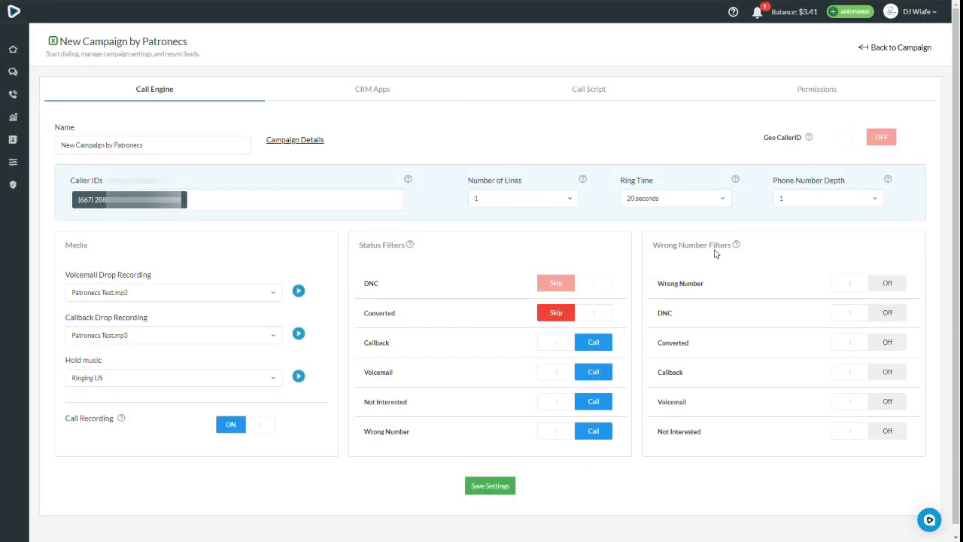
mouse_move(737, 246)
left_click(849, 283)
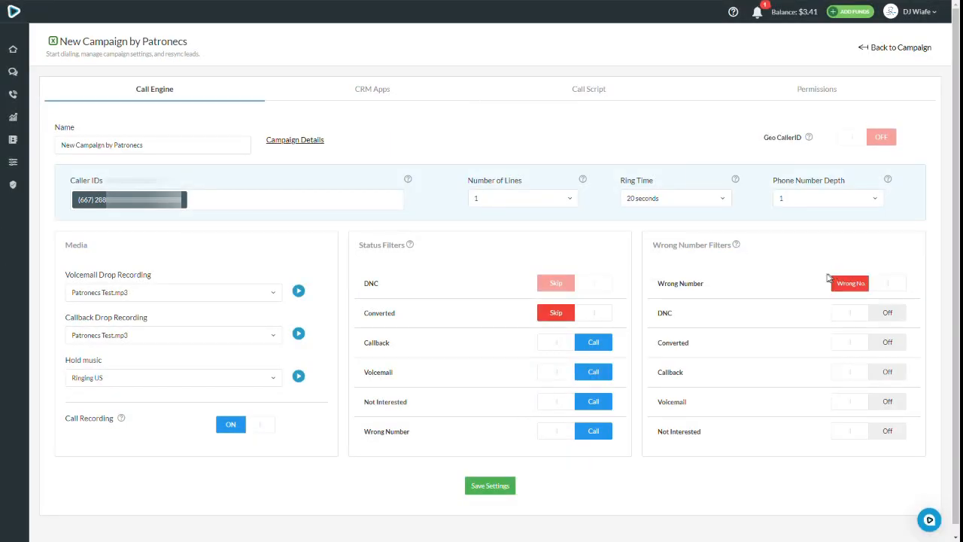
mouse_move(410, 247)
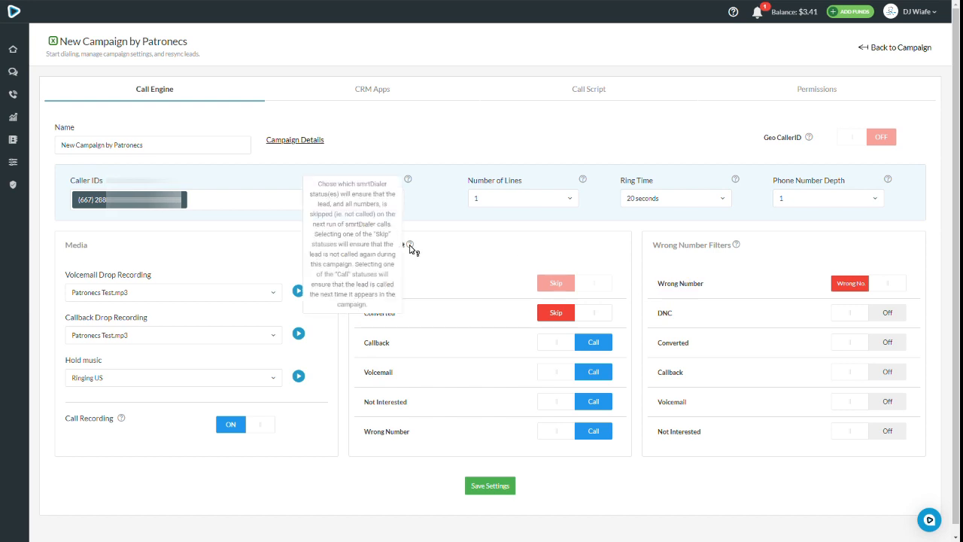
left_click(490, 486)
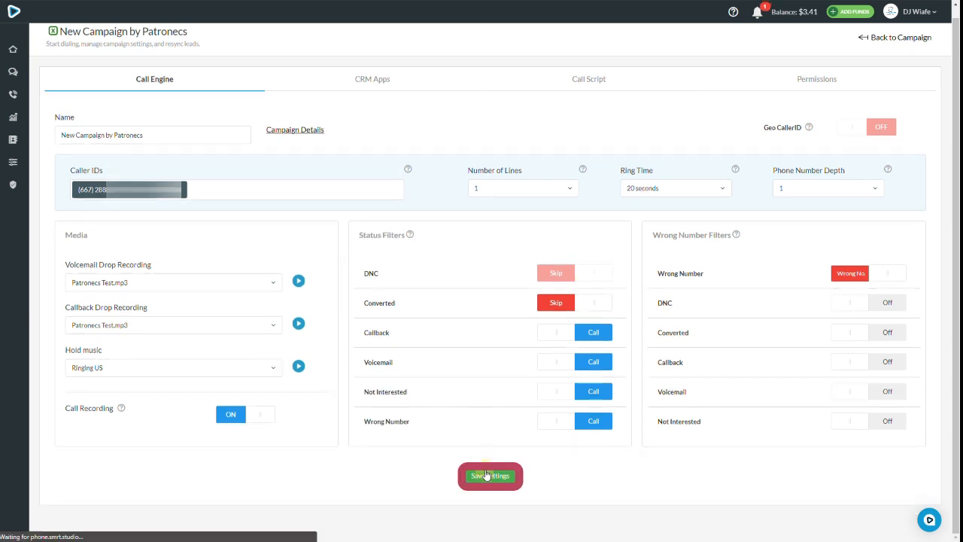
Set the campaign's Podio mapping to organization 0 - Envoled Next Step Solutions LLC, workspace REI 2.0 and app Properties.
left_click(379, 92)
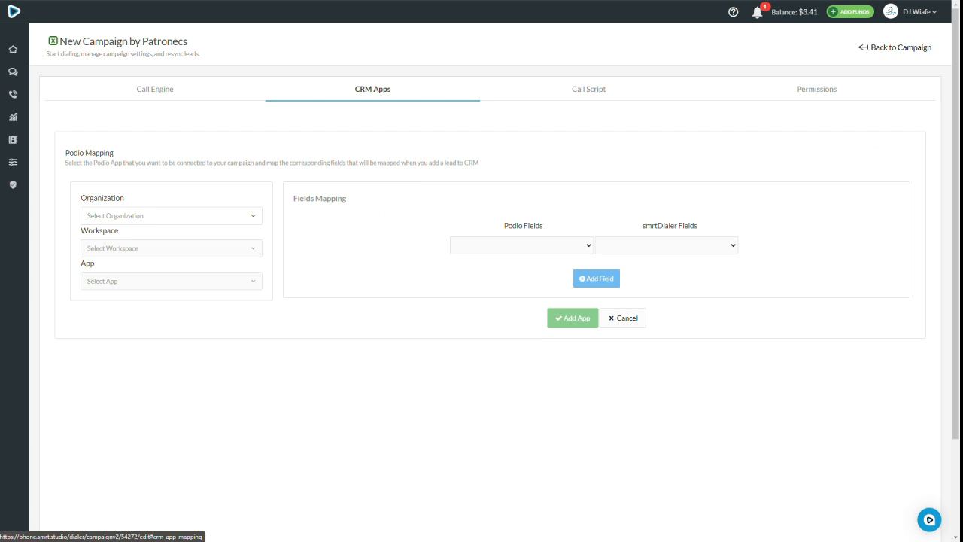
left_click(233, 216)
left_click(181, 260)
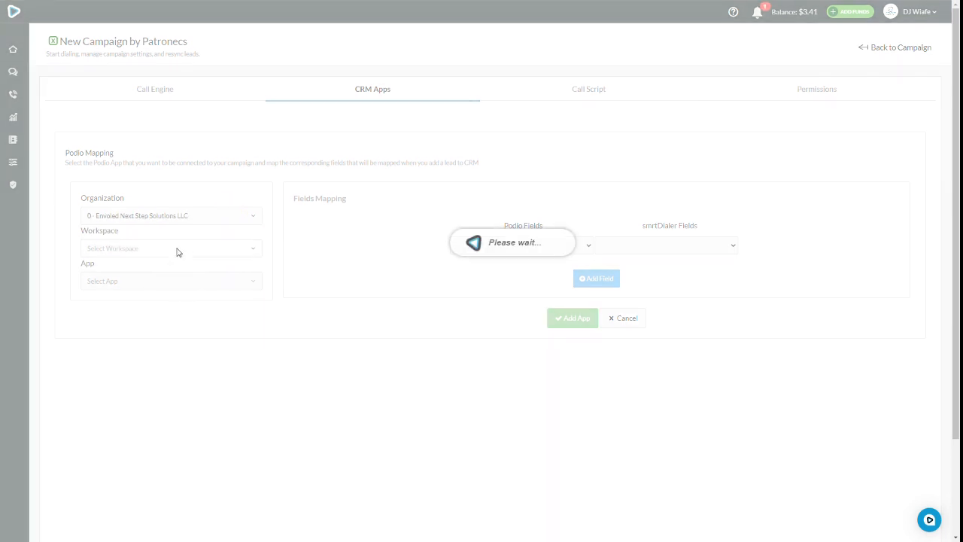
left_click(177, 250)
left_click(119, 388)
left_click(150, 283)
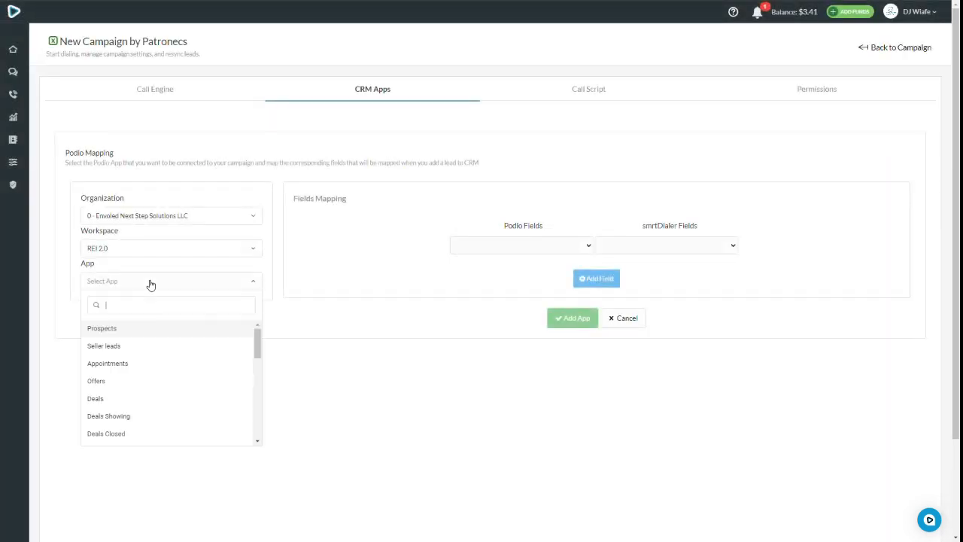
scroll(113, 361, "down", 1)
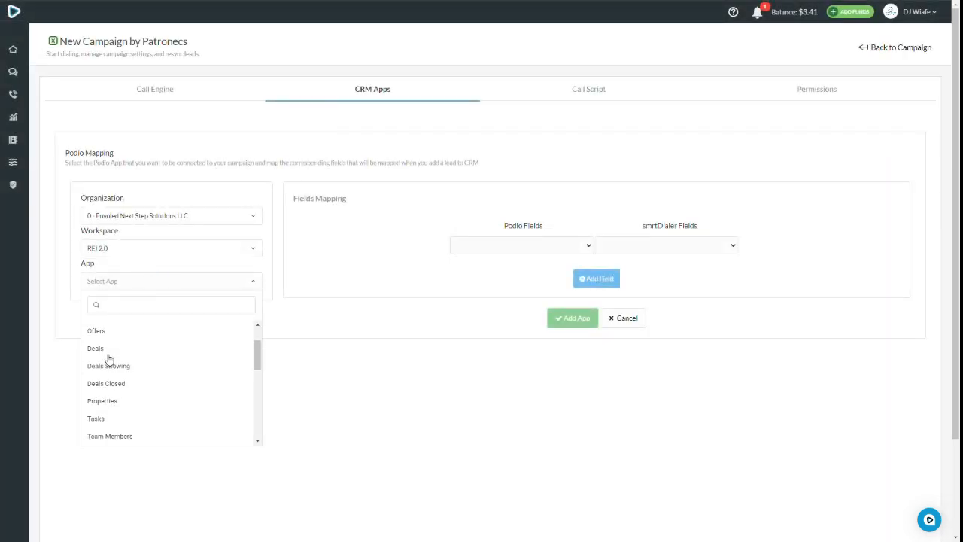
left_click(105, 402)
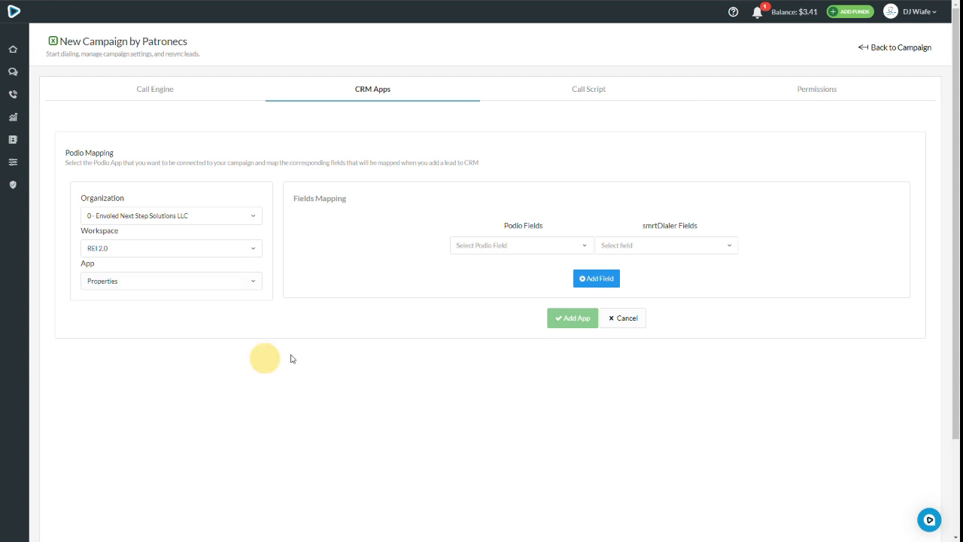
Map the Podio field Property Address to Full Address (Address1, City, State, Zip Code) and add the Properties app.
left_click(524, 249)
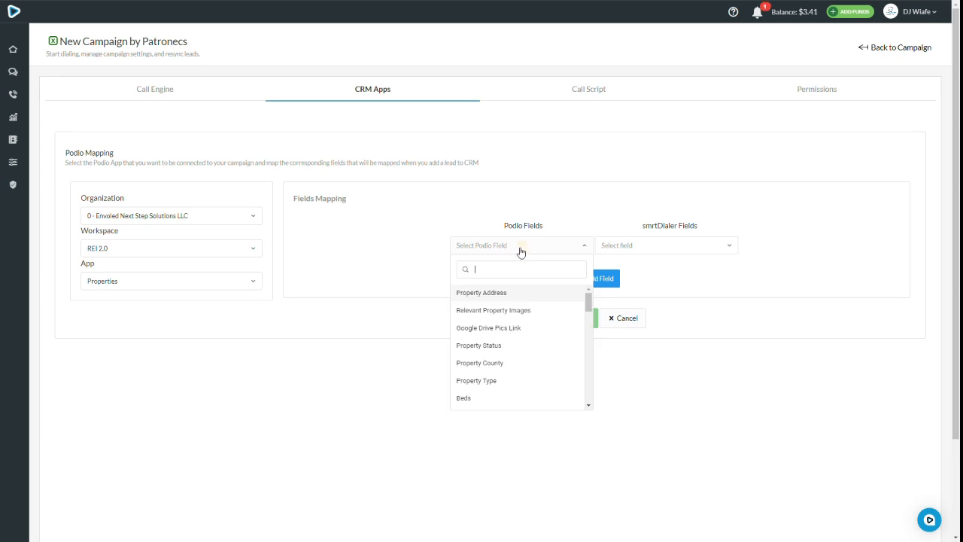
left_click(498, 298)
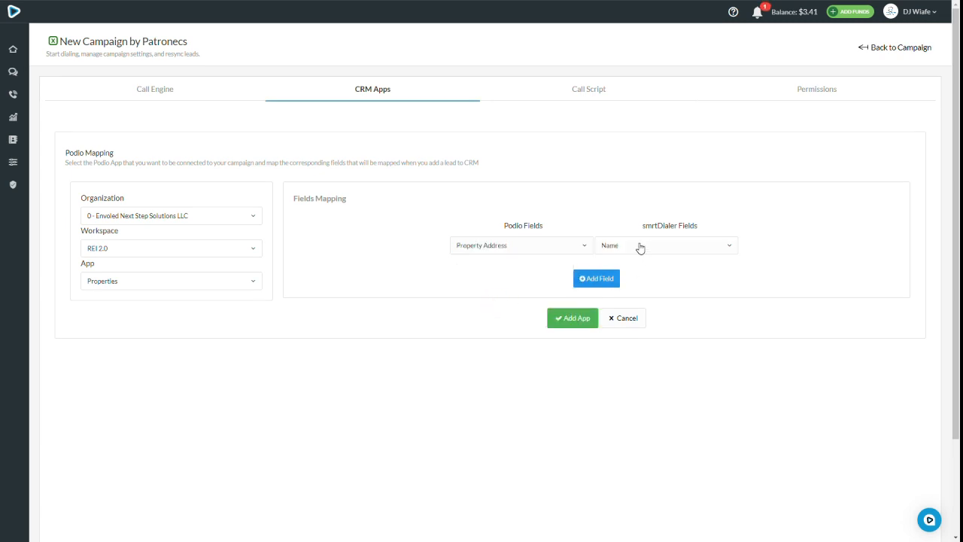
left_click(640, 249)
scroll(639, 303, "down", 2)
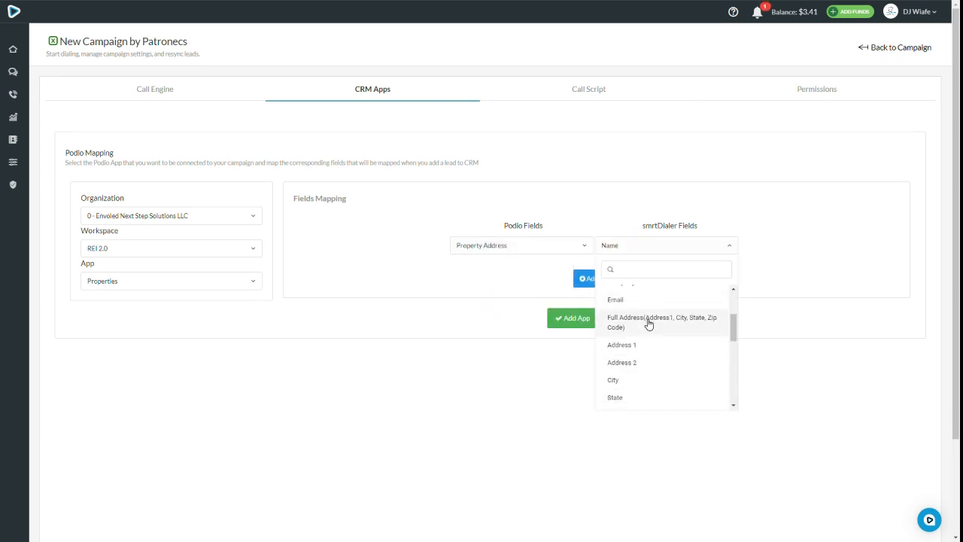
left_click(649, 324)
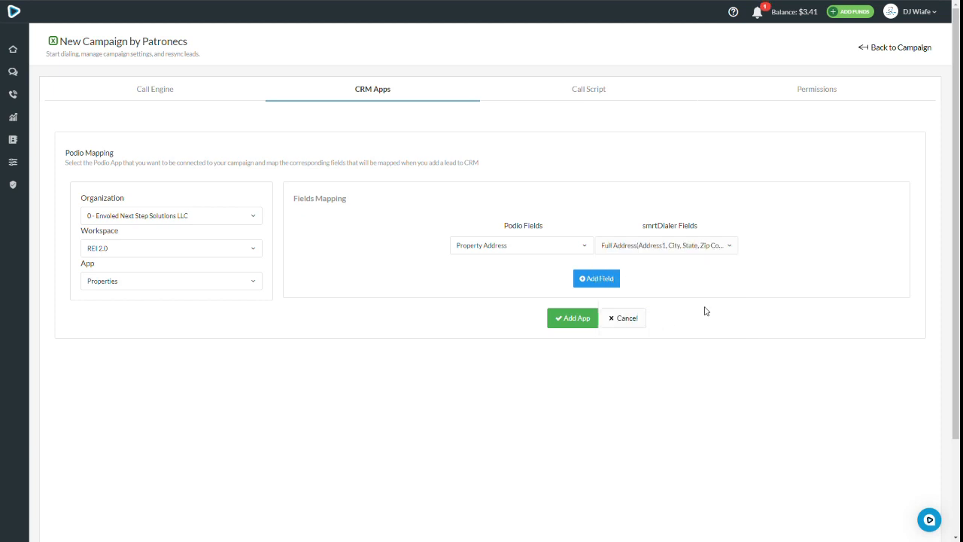
left_click(571, 318)
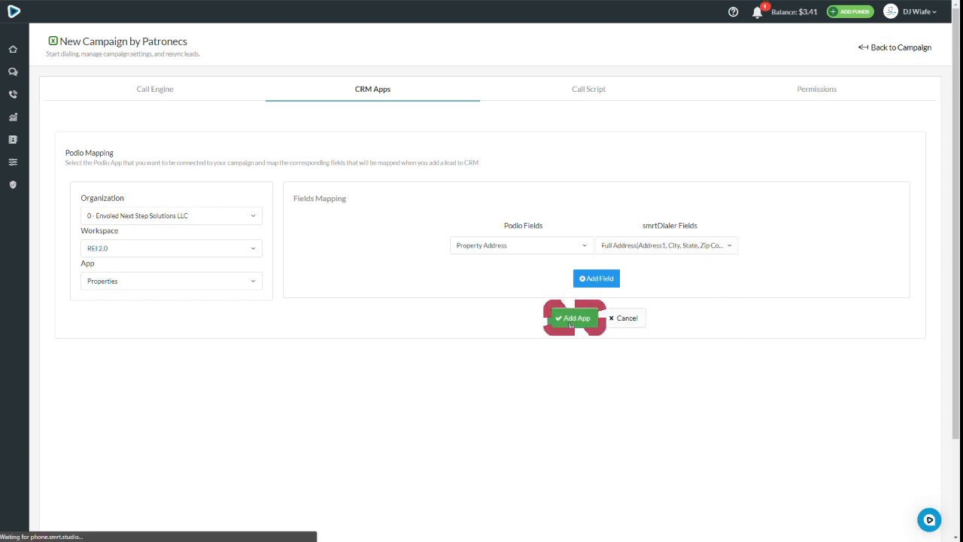
Start a second Podio app mapping with organization 0 - Envoled Next Step Solutions LLC, workspace REI 2.0 and app Seller leads.
left_click(879, 150)
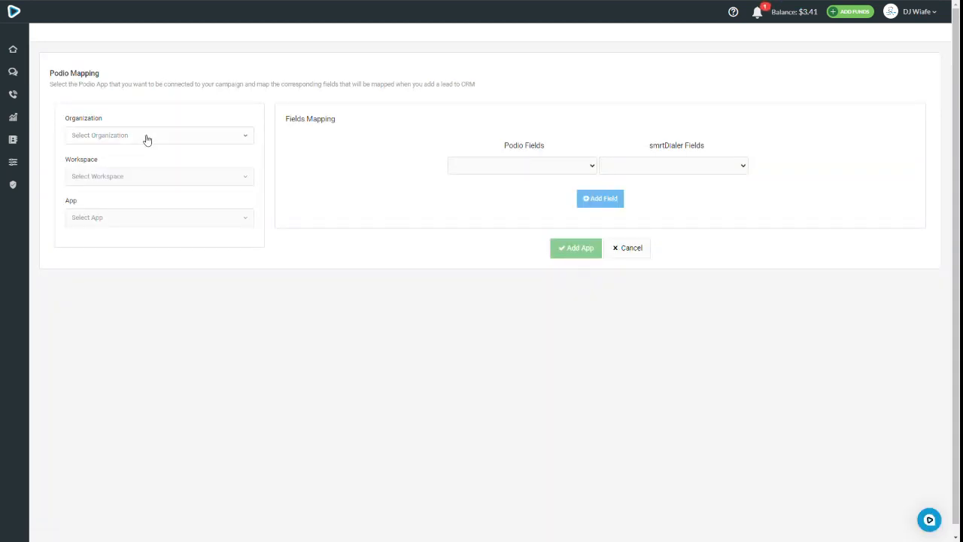
left_click(122, 178)
left_click(92, 311)
left_click(99, 220)
left_click(177, 280)
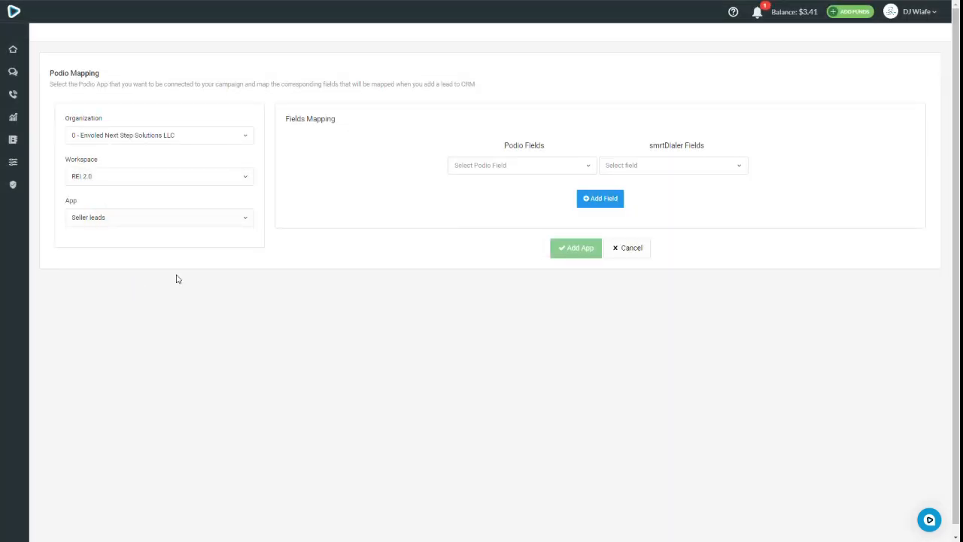
Map the Podio fields Seller First Name to Name and Seller Last Name to Last Name.
left_click(495, 164)
left_click(489, 230)
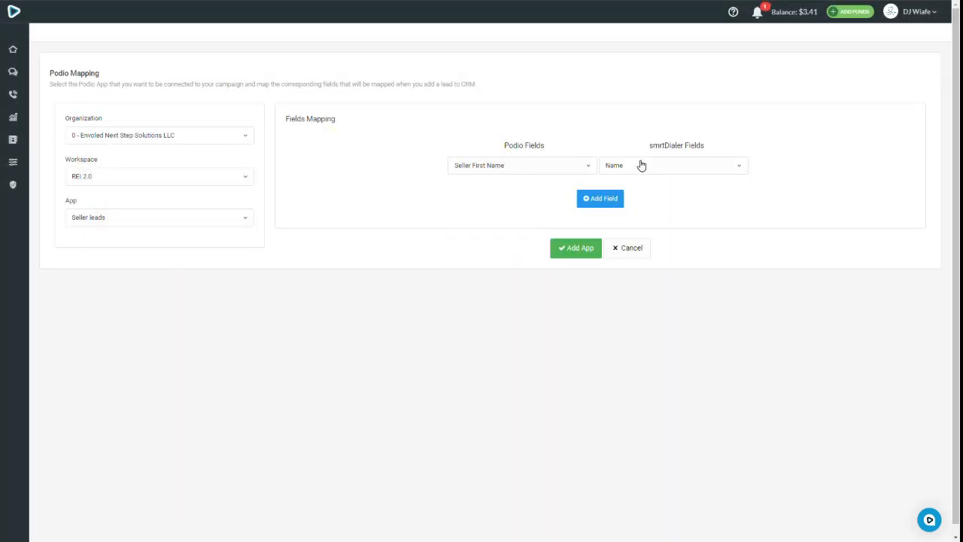
left_click(600, 198)
left_click(538, 204)
left_click(491, 283)
left_click(673, 204)
left_click(639, 297)
Add mappings from Primary Phone Number to Phone and from Email Address to Email.
left_click(600, 236)
left_click(527, 242)
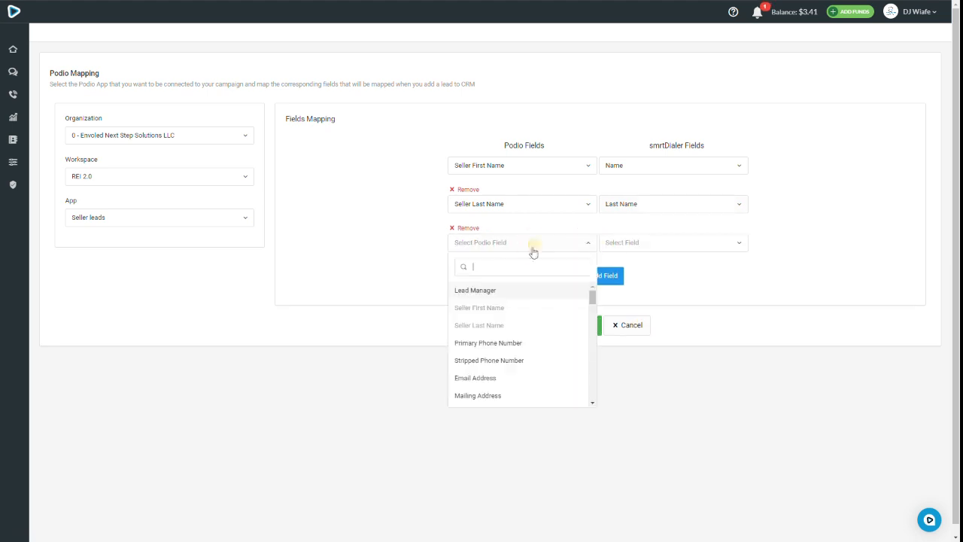
left_click(475, 338)
left_click(673, 242)
left_click(624, 362)
left_click(600, 275)
left_click(507, 273)
left_click(474, 404)
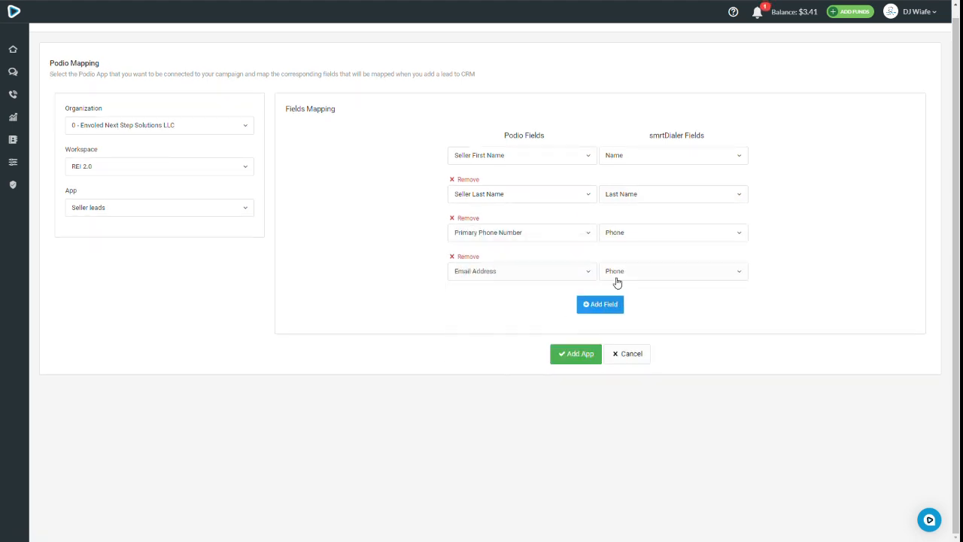
left_click(617, 272)
left_click(622, 378)
Add a mapping from the Podio field General Notes to the smrtDialer field Notes.
left_click(599, 303)
left_click(495, 309)
scroll(499, 381, "down", 2)
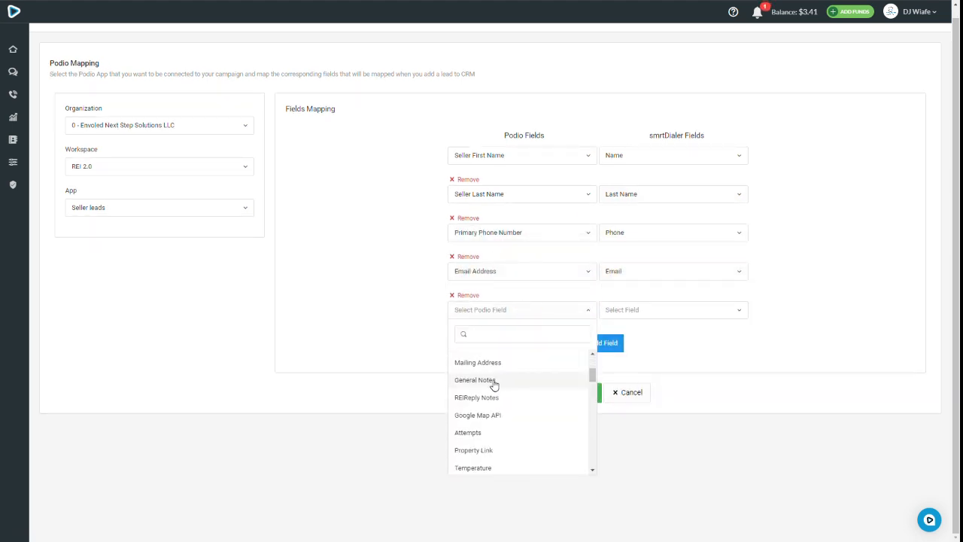
left_click(499, 381)
left_click(674, 309)
scroll(635, 393, "down", 2)
scroll(636, 394, "down", 3)
left_click(621, 428)
Add a mapping from the Podio field Property Link to the smrtDialer field Properties.
left_click(600, 343)
left_click(500, 364)
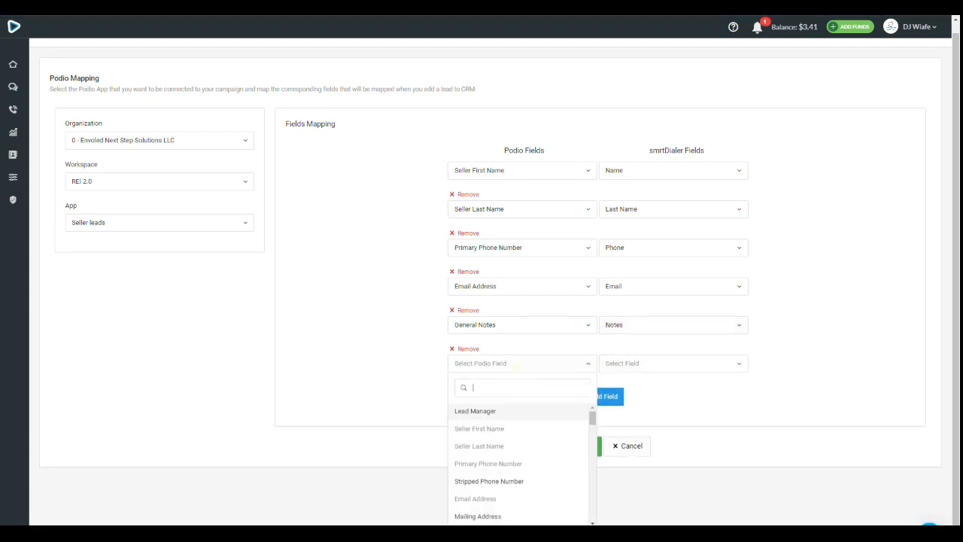
scroll(490, 456, "down", 3)
left_click(490, 456)
left_click(632, 364)
left_click(649, 366)
Remove the unused empty mapping row and add the Seller leads app to the campaign.
left_click(600, 396)
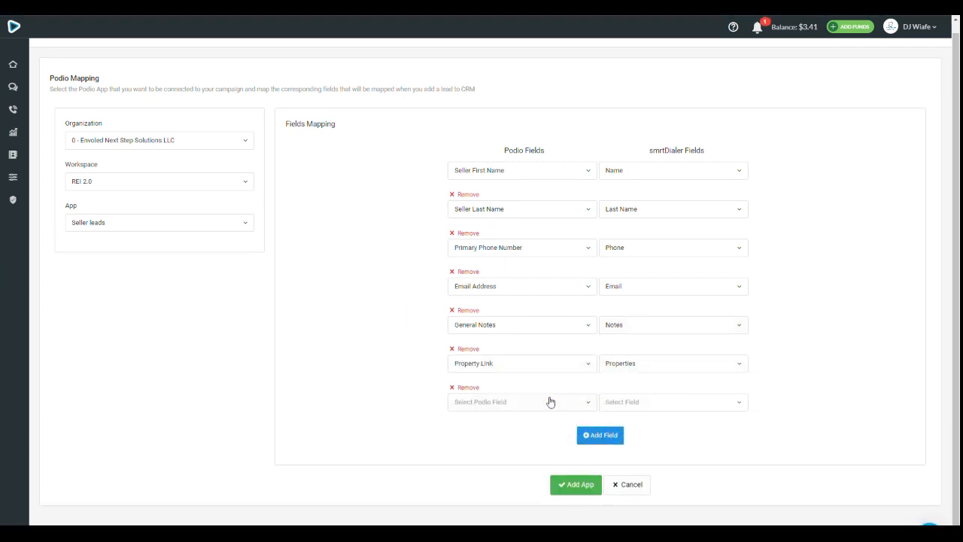
left_click(550, 401)
scroll(507, 367, "down", 3)
left_click(763, 421)
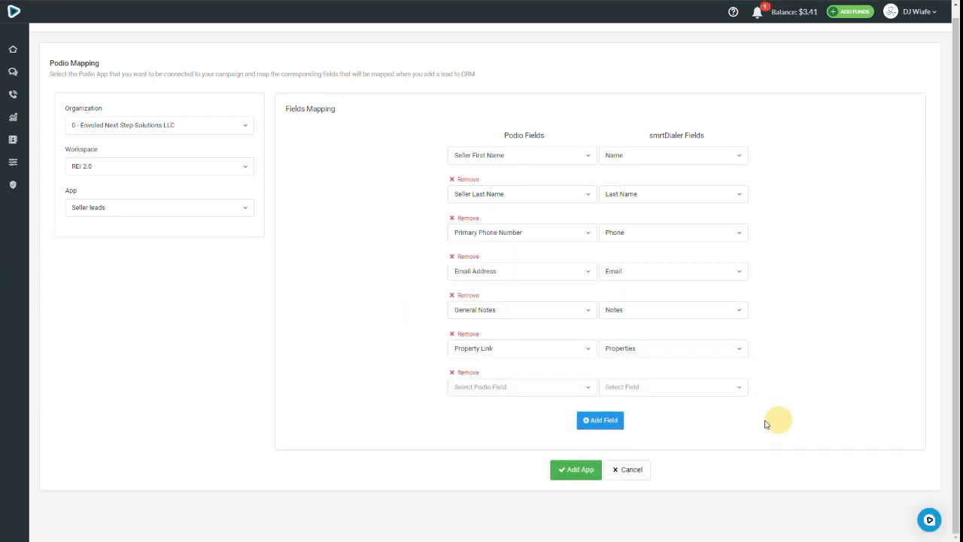
left_click(453, 372)
left_click(576, 430)
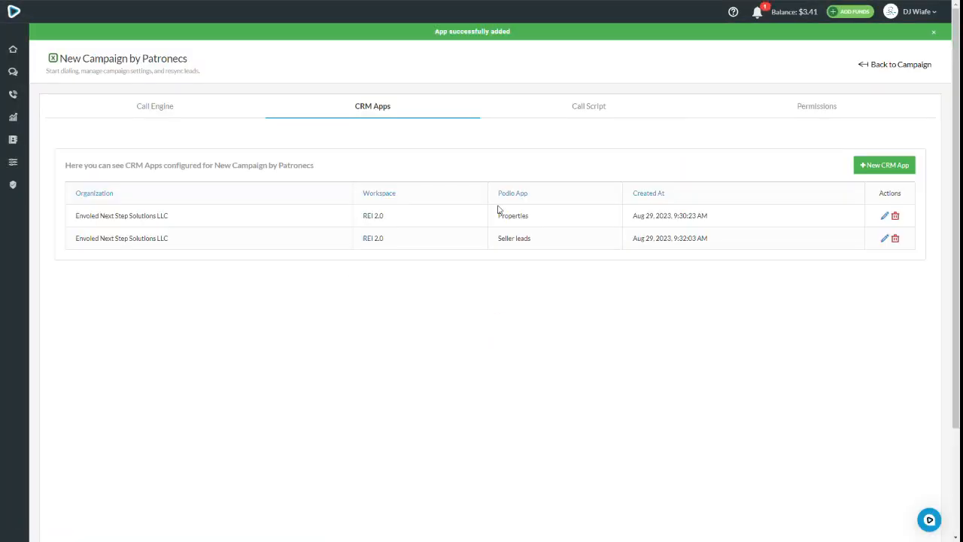
Open the campaign's call script and paste the prepared calling script into the empty editor.
left_click(589, 114)
left_click(271, 260)
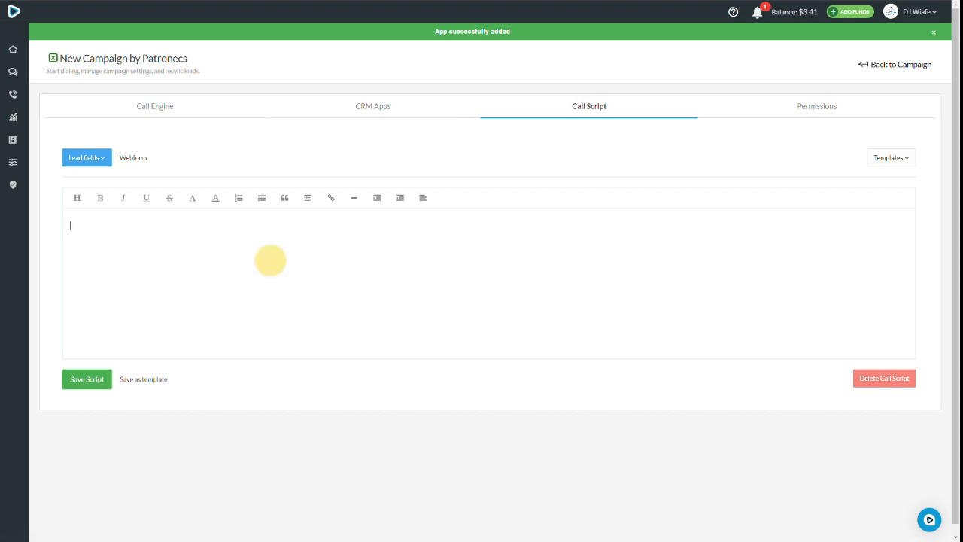
left_click(107, 160)
left_click(266, 268)
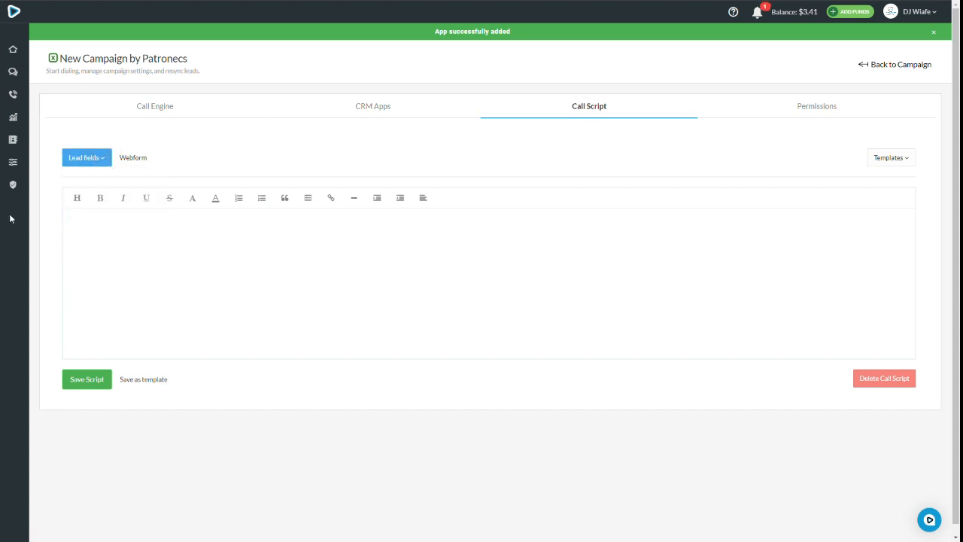
left_click(186, 196)
key("ctrl+v")
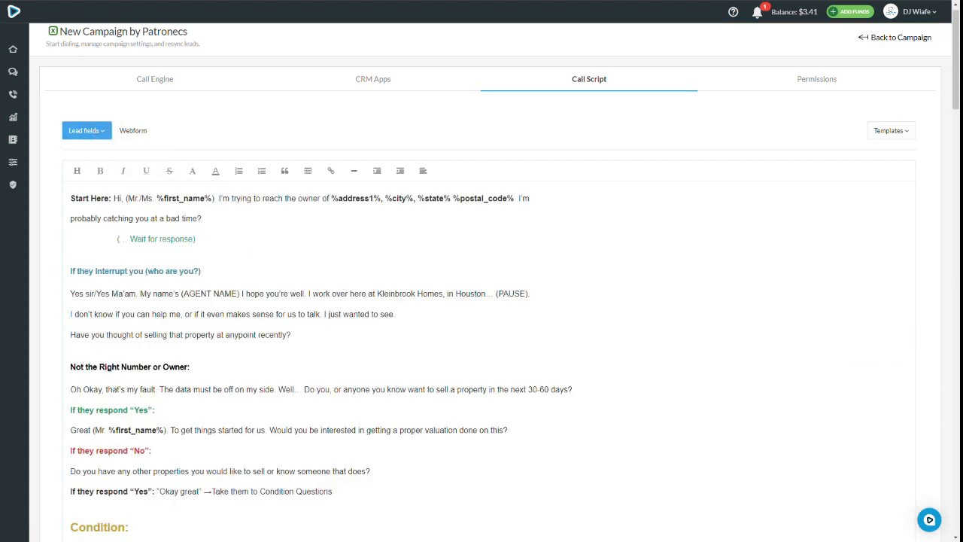
Compare the script's first name, address, city and state placeholders with the available lead fields.
left_click(246, 236)
left_click_drag(156, 198, 214, 198)
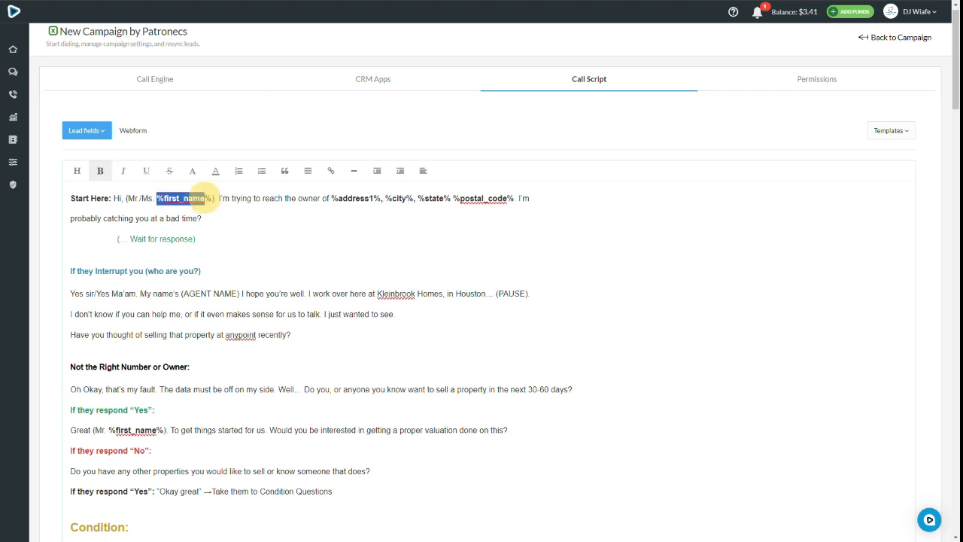
left_click(87, 130)
left_click(75, 172)
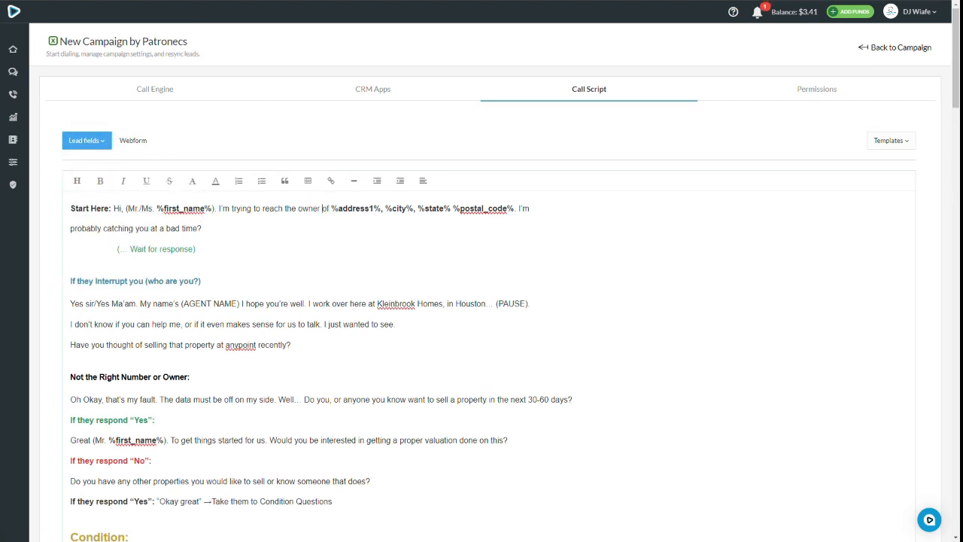
left_click_drag(332, 209, 383, 209)
left_click(103, 141)
scroll(88, 241, "down", 6)
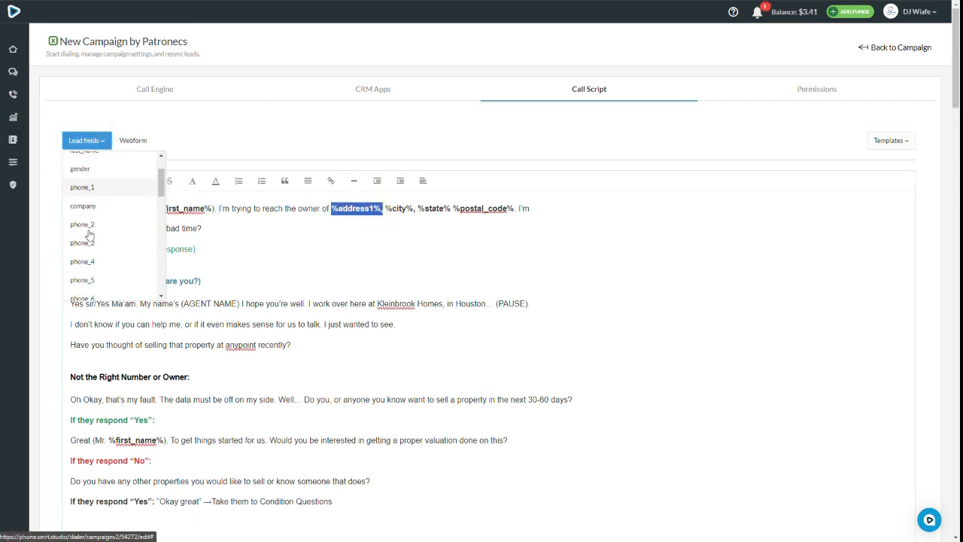
scroll(88, 251, "up", 2)
left_click(88, 249)
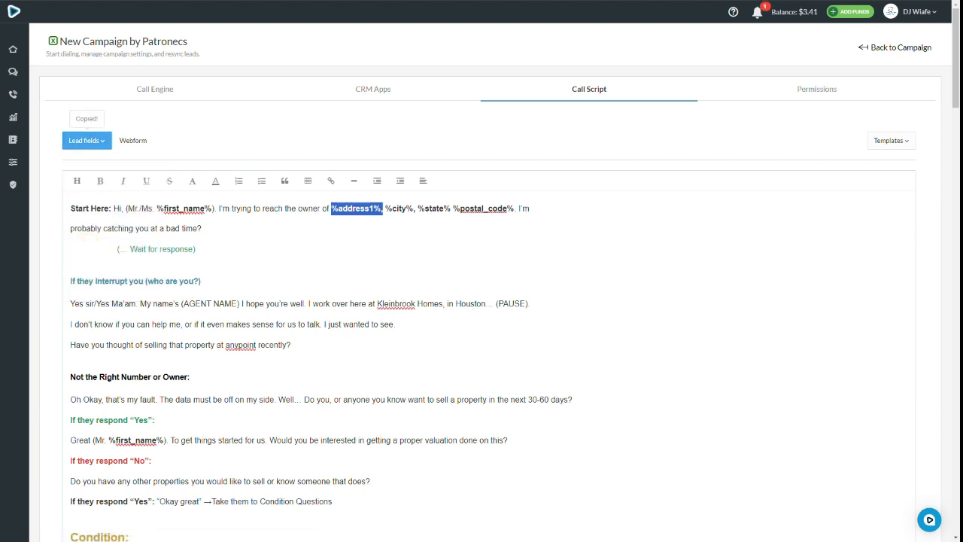
left_click_drag(385, 208, 451, 209)
left_click(96, 140)
scroll(98, 241, "down", 1)
left_click(98, 240)
left_click(307, 286)
Save the campaign's call script.
scroll(307, 286, "down", 20)
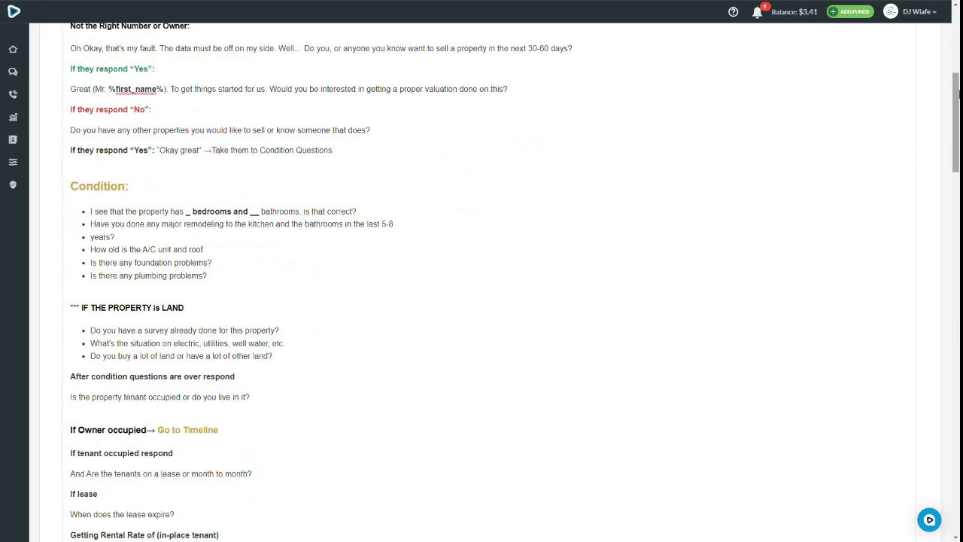
left_click(87, 493)
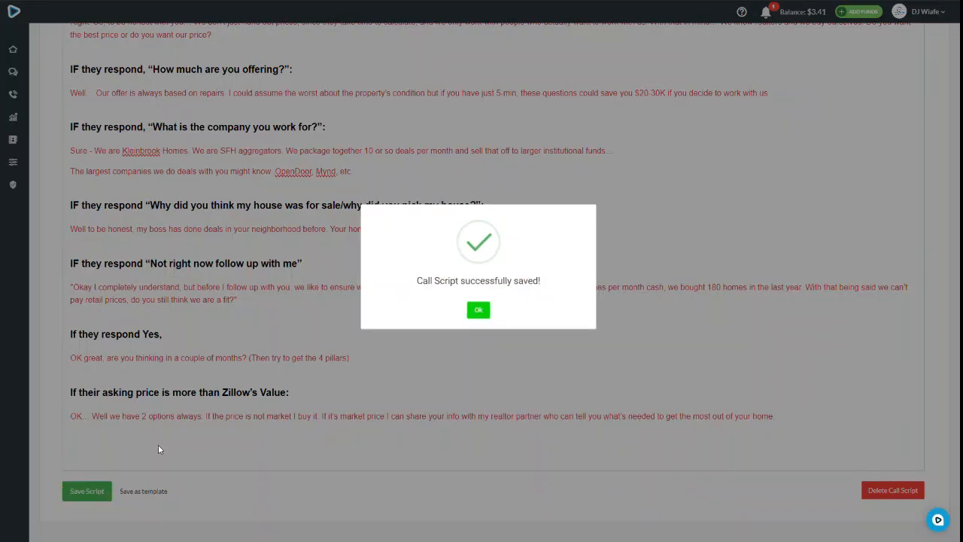
scroll(482, 287, "up", 15)
scroll(482, 286, "up", 8)
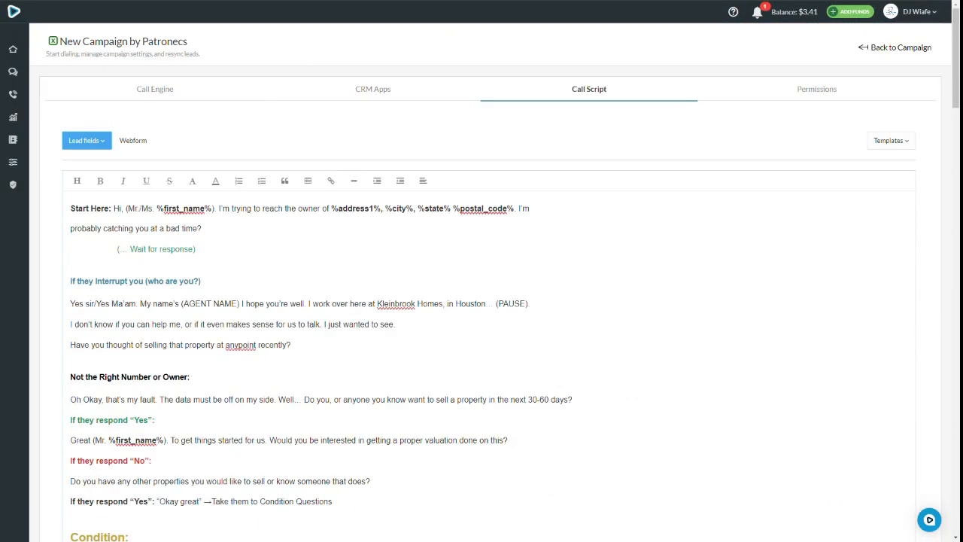
Save the campaign's agent permissions with all agents selected.
left_click(822, 90)
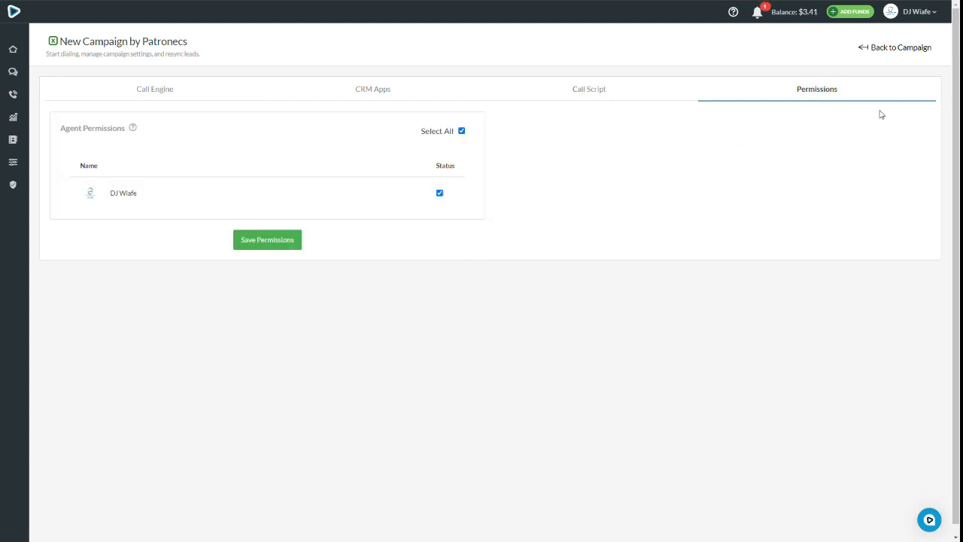
left_click(283, 249)
left_click(523, 316)
Return to the campaign overview and start calling in a new call session.
left_click(882, 51)
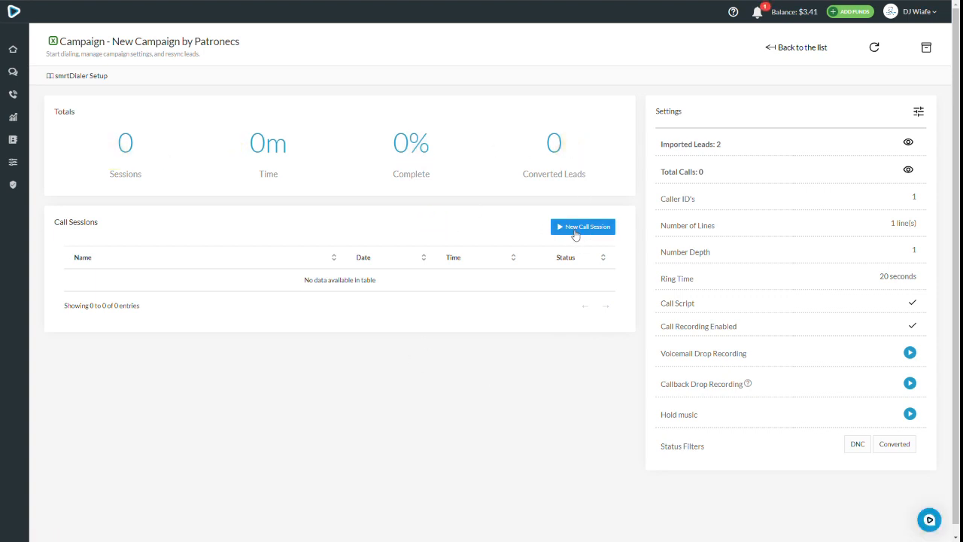
left_click(574, 226)
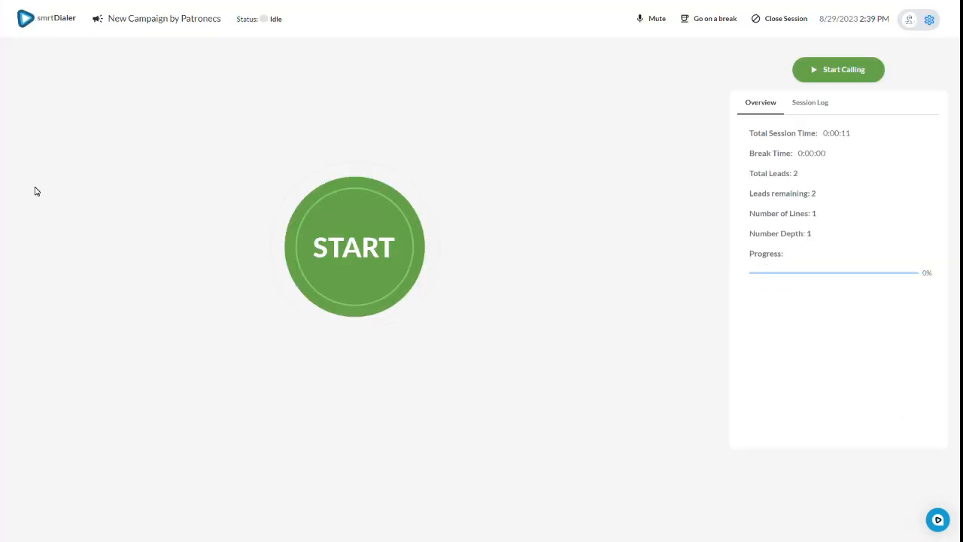
left_click(339, 242)
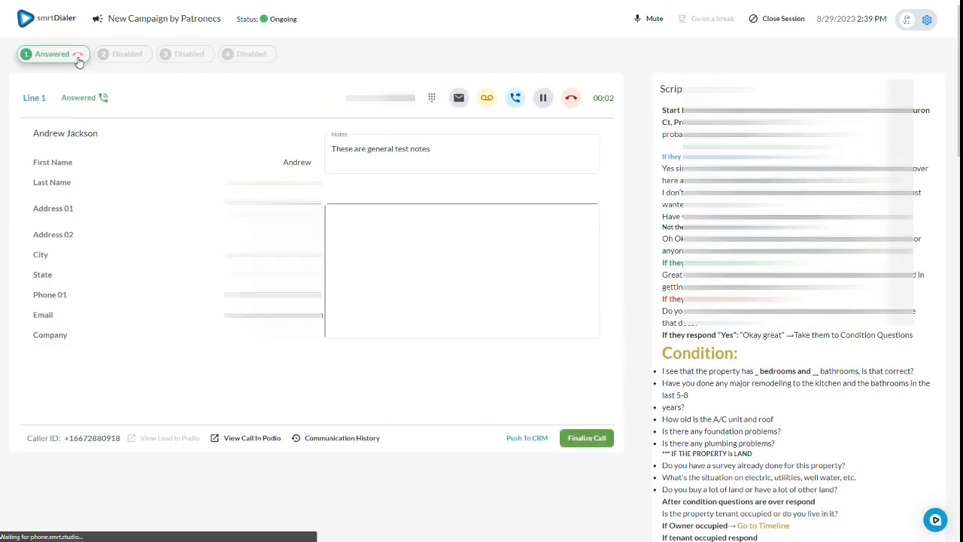
Hang up the answered call on line 1 and look over the lead details and call script.
left_click(77, 57)
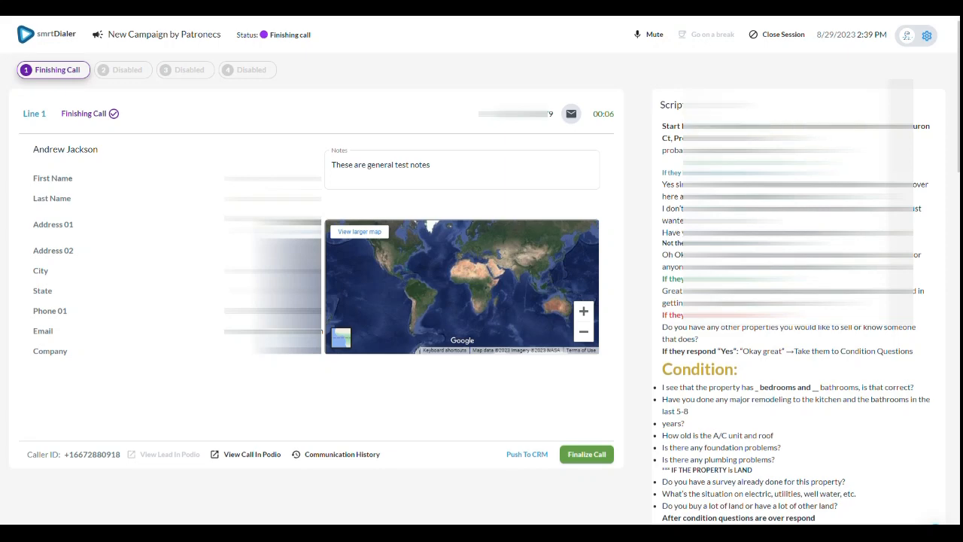
scroll(482, 271, "down", 3)
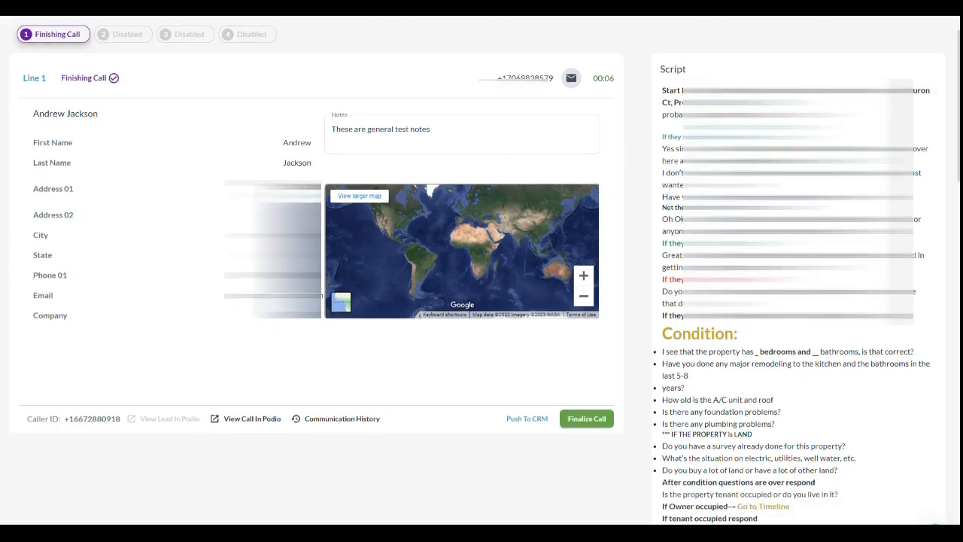
scroll(482, 271, "down", 3)
scroll(482, 271, "up", 6)
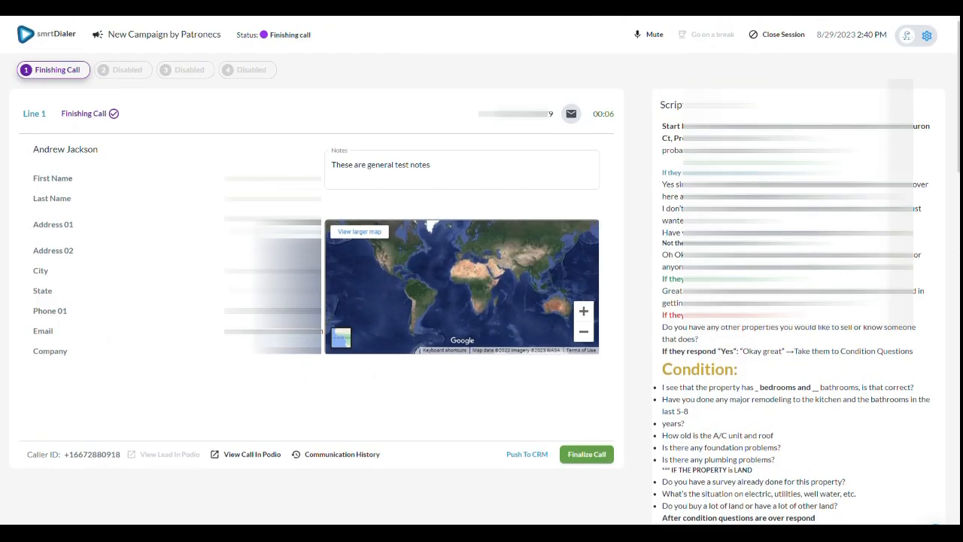
Replace the call notes with "So you'll need to ask questions from the contact and write down all the information here in Notes....".
left_click(462, 152)
key("BackSpace")
key("BackSpace")
key("BackSpace")
key("BackSpace")
key("BackSpace")
key("BackSpace")
key("BackSpace")
key("BackSpace")
key("BackSpace")
key("BackSpace")
key("BackSpace")
key("BackSpace")
key("BackSpace")
key("BackSpace")
key("BackSpace")
key("BackSpace")
key("BackSpace")
key("BackSpace")
key("BackSpace")
key("BackSpace")
type("So ")
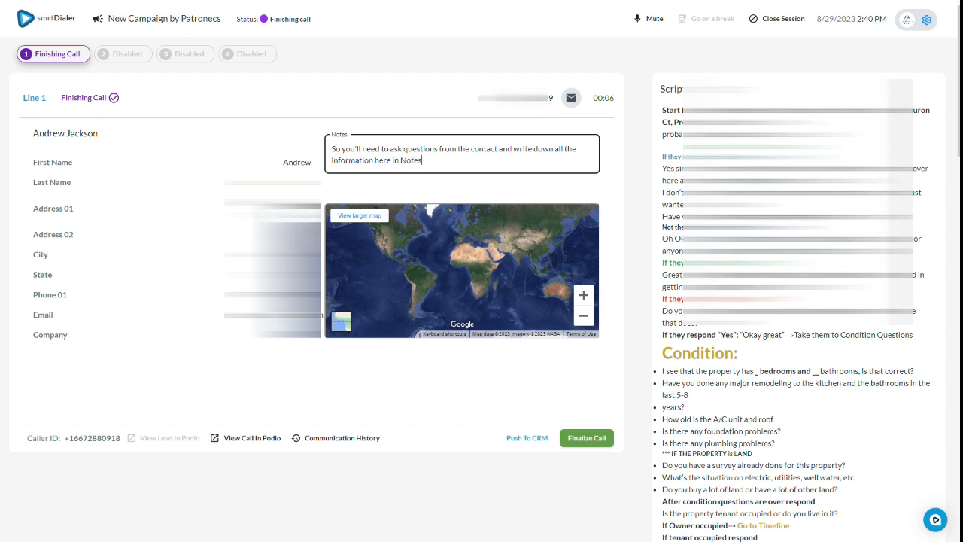
type("....")
Add a second notes line explaining to use 'Push to CRM' for convertible leads before finalizing the call, ending with "So let's do this".
left_click(473, 157)
key("Return")
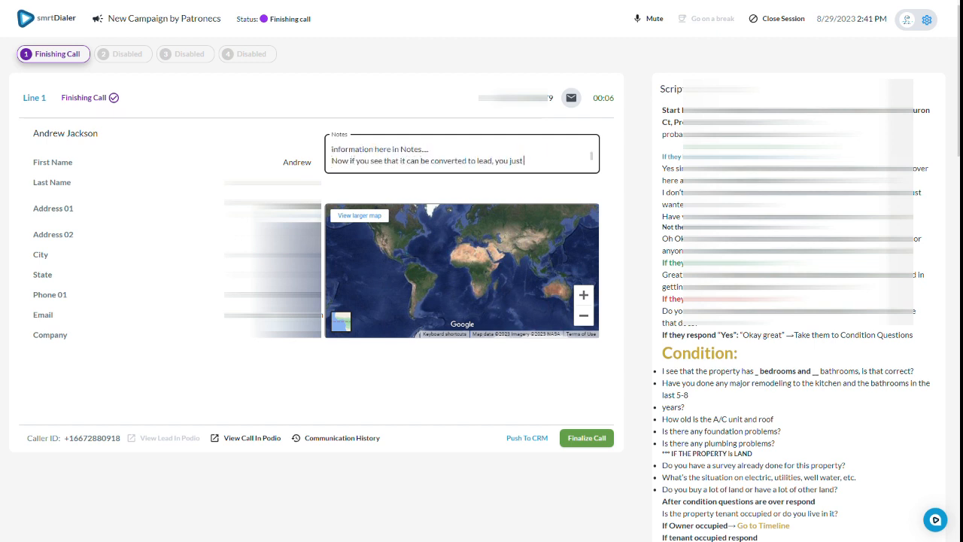
type("Push to CRM' f")
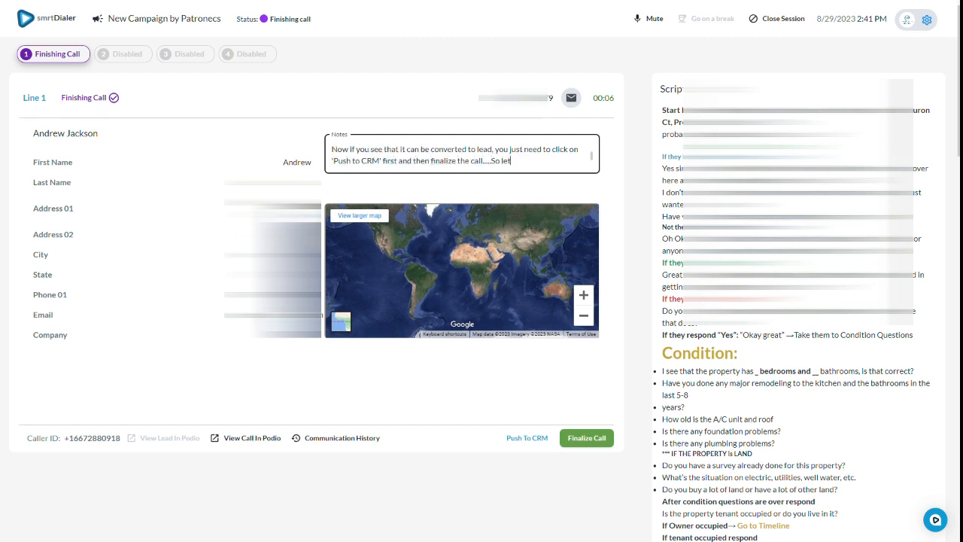
type("irs")
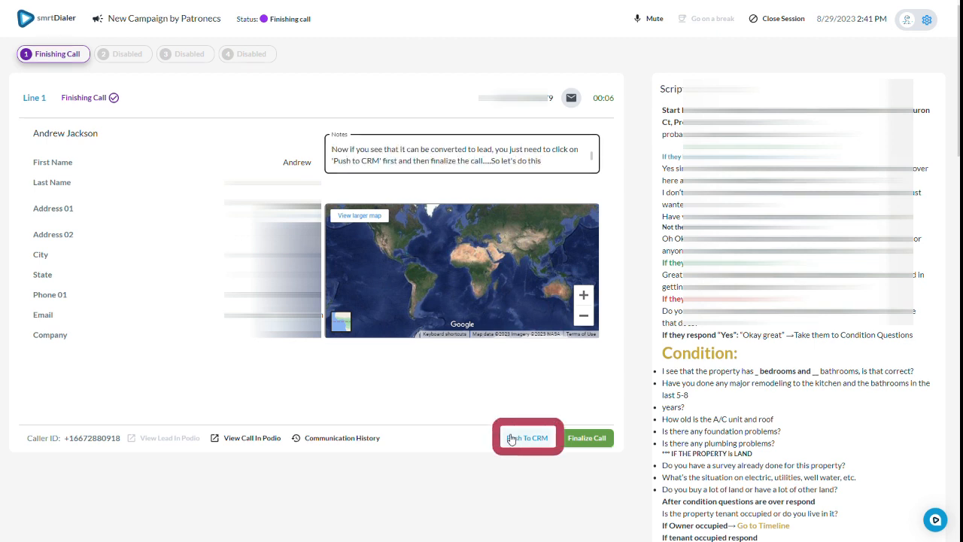
Push the lead to the CRM and finalize the call with the status Converted.
left_click(511, 439)
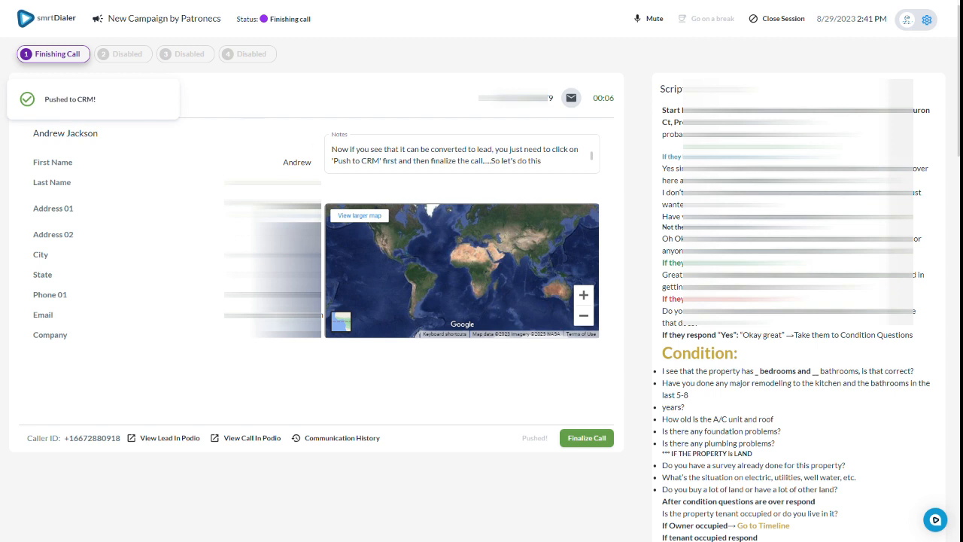
left_click(601, 438)
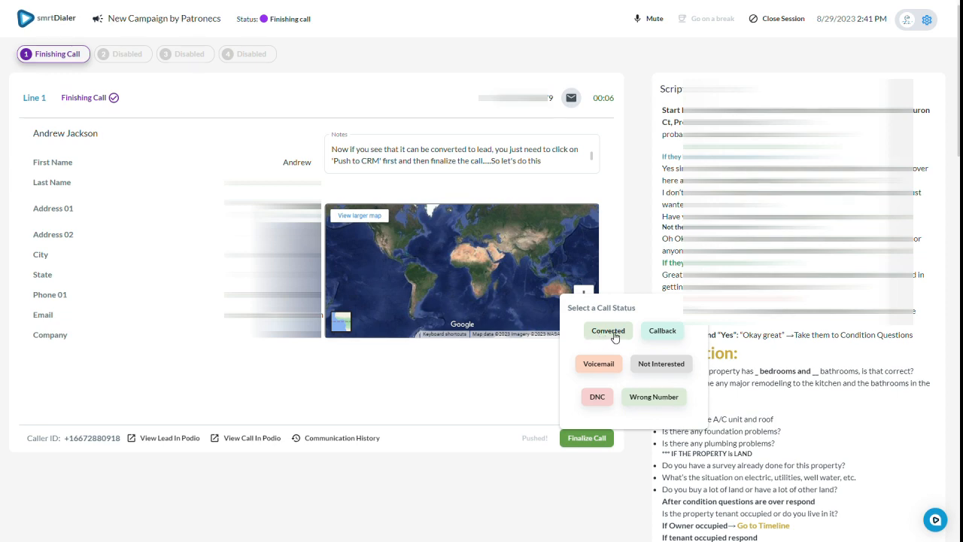
left_click(614, 336)
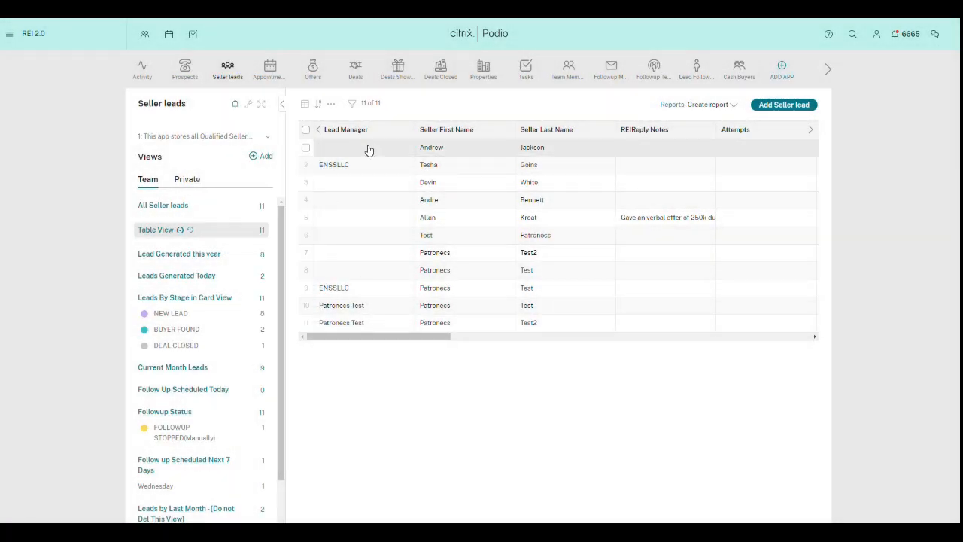
In Podio's Seller leads app, open the newly pushed lead and review its profile, property and communication fields.
left_click(444, 153)
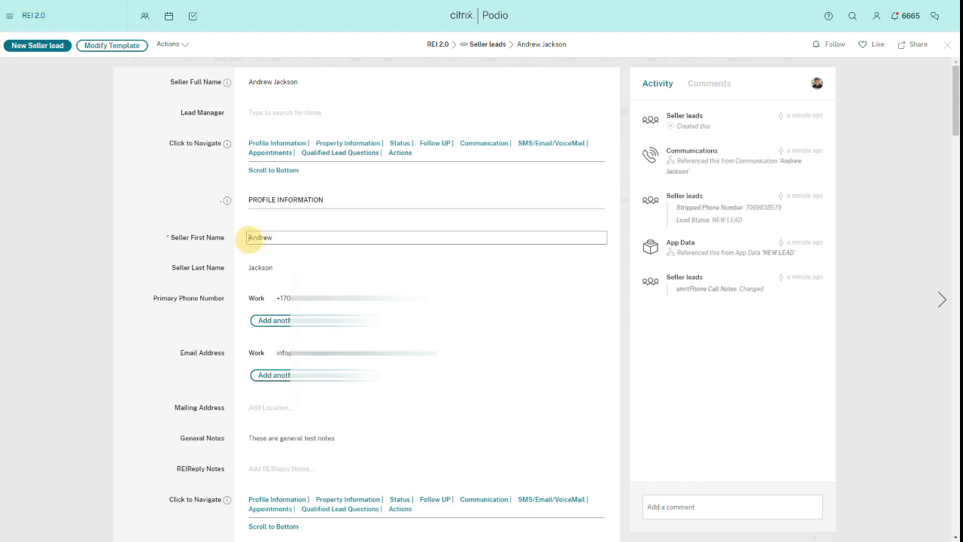
scroll(219, 364, "down", 2)
scroll(211, 308, "down", 10)
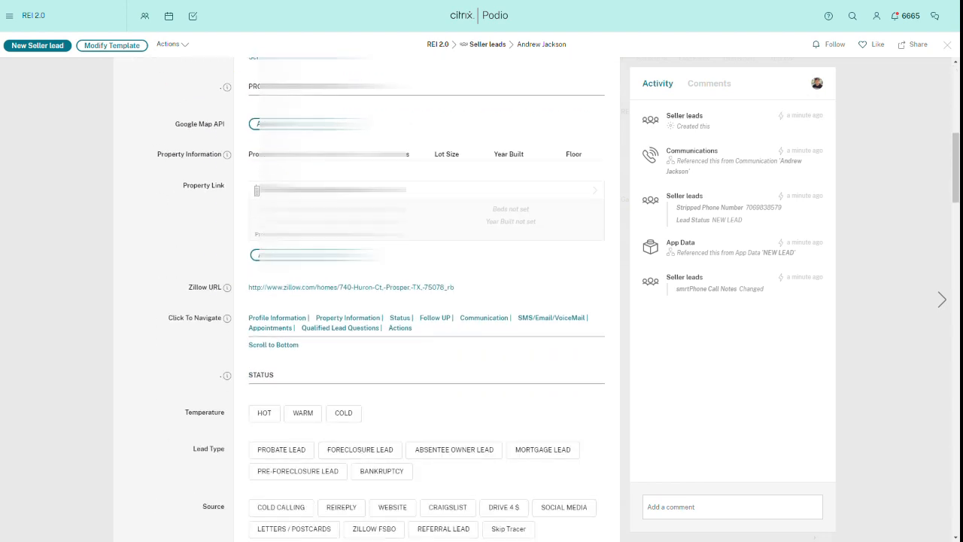
scroll(212, 307, "down", 8)
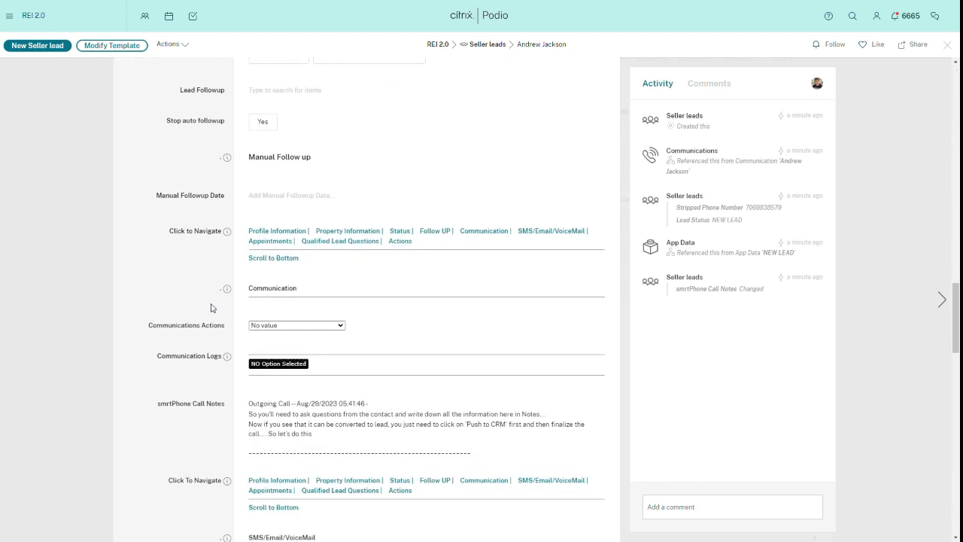
Examine the transferred call text in the lead's smrtPhone Call Notes field.
left_click(283, 354)
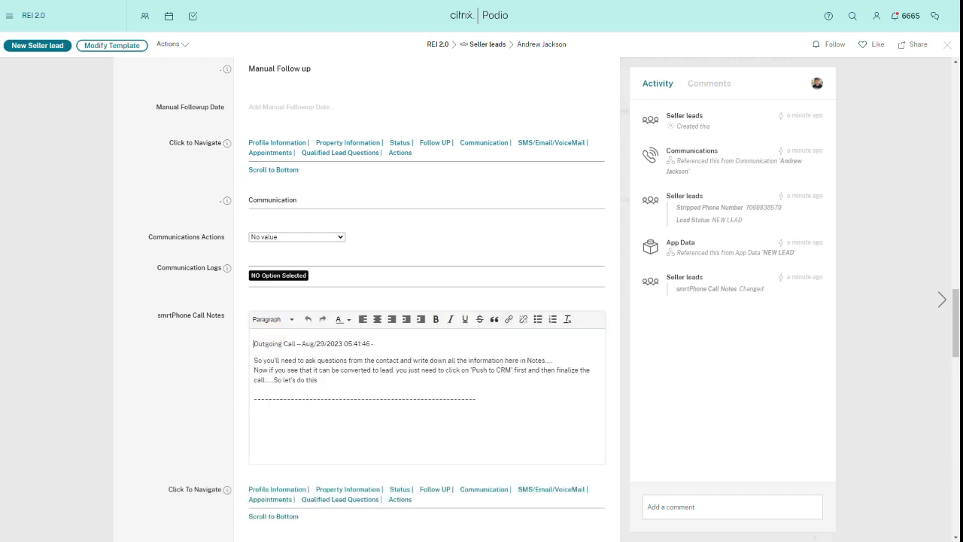
left_click_drag(254, 360, 318, 381)
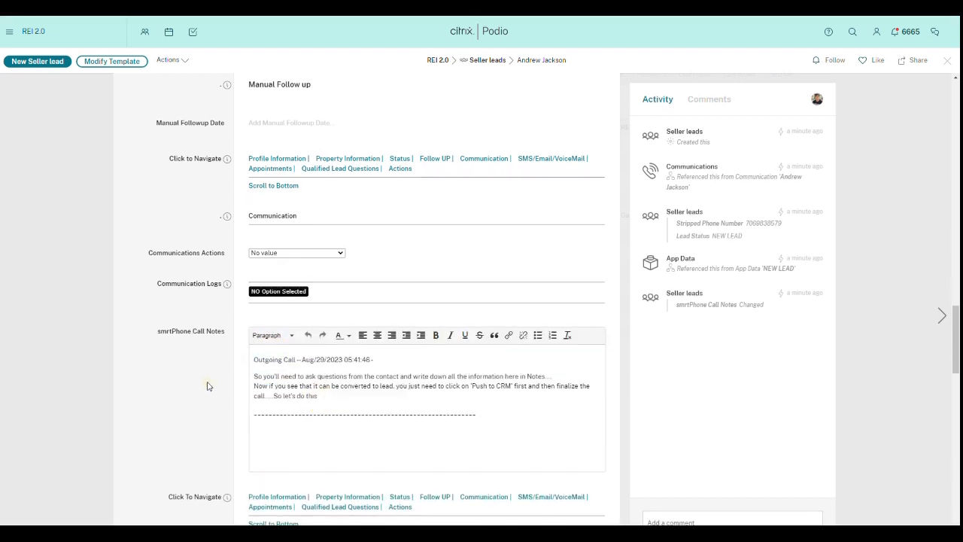
left_click(208, 385)
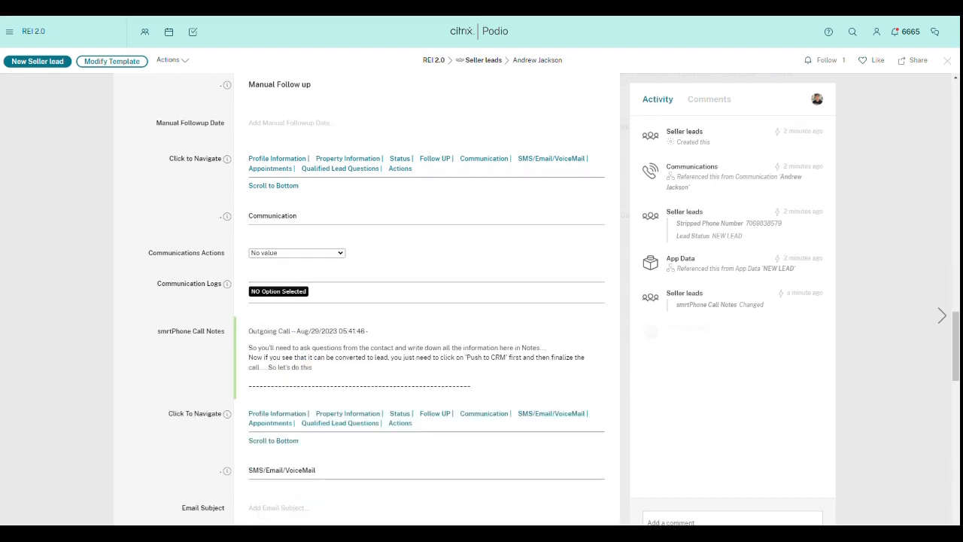
left_click_drag(158, 332, 225, 332)
left_click(190, 353)
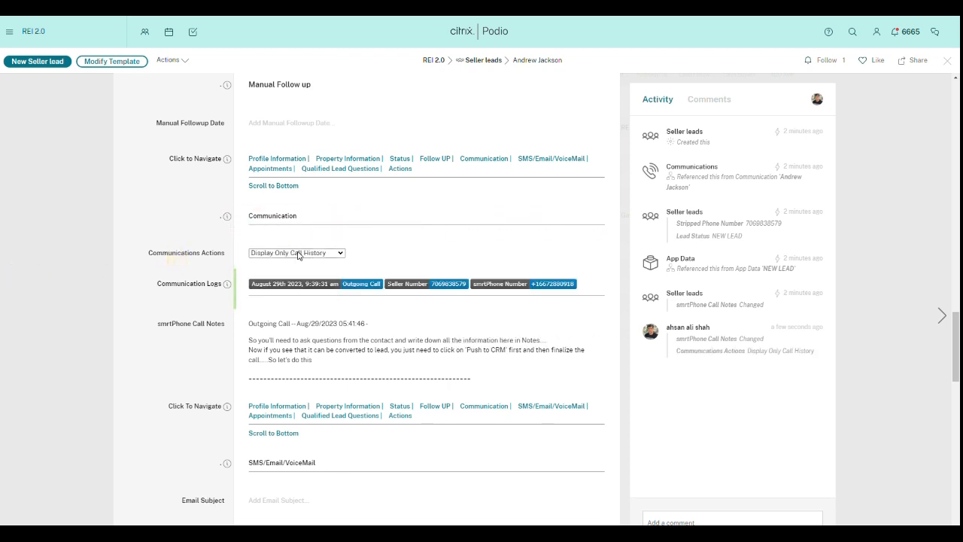
Set the lead's Communications Actions to Display Only Call History.
left_click(302, 254)
left_click(290, 295)
Open the property record linked to the seller lead, review it down to its related items and return to the lead.
scroll(193, 333, "up", 20)
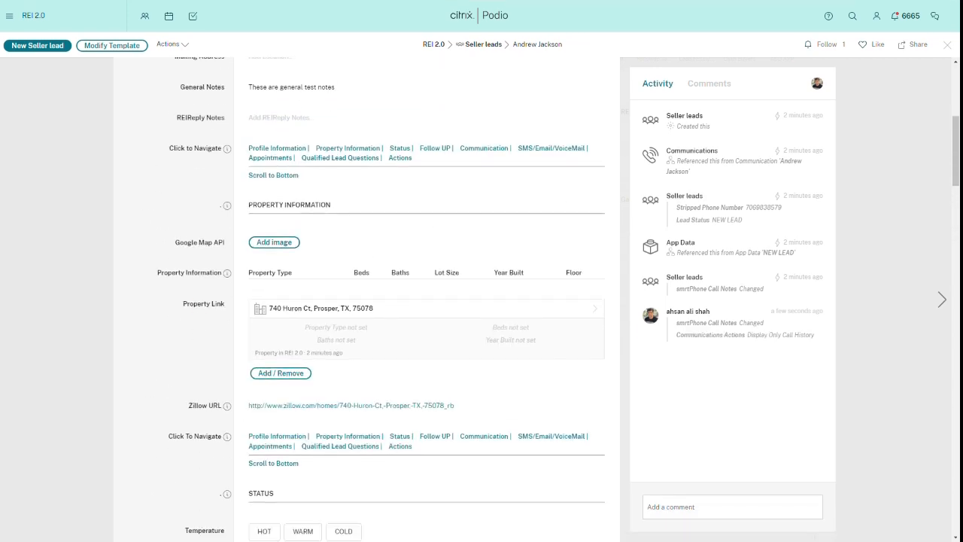
left_click(347, 316)
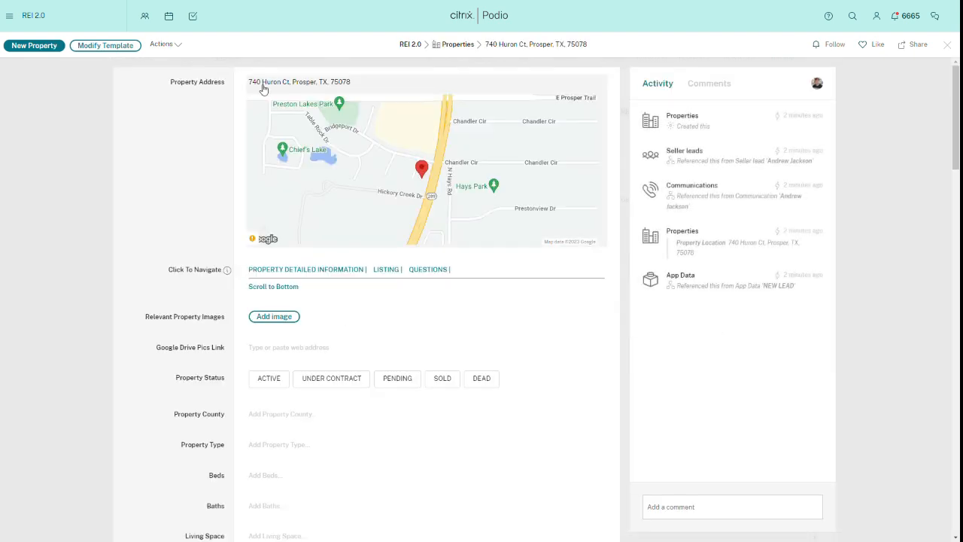
scroll(439, 381, "down", 15)
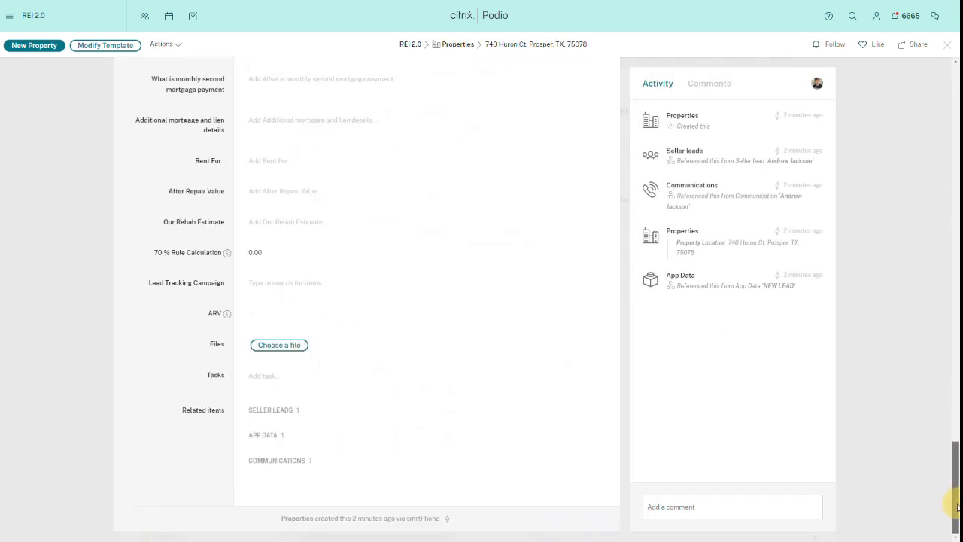
left_click(336, 430)
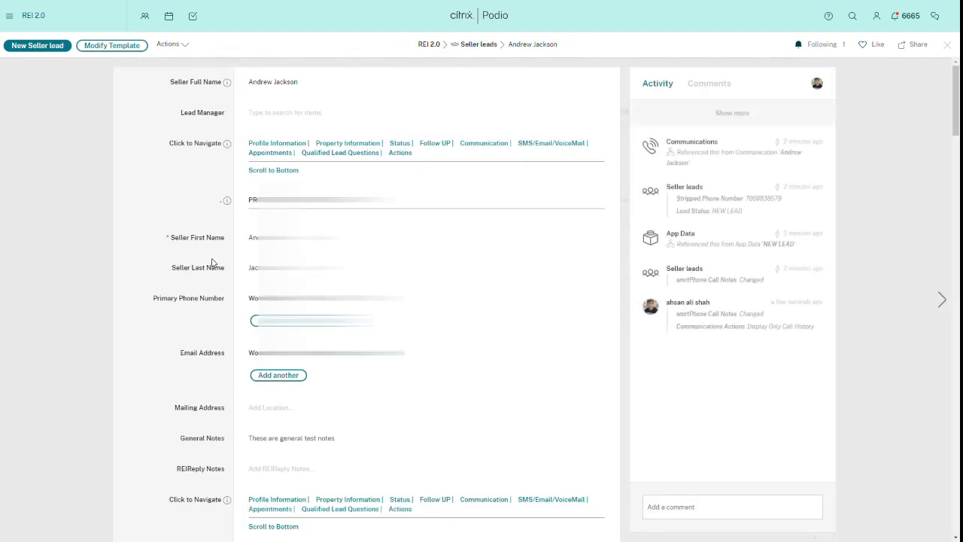